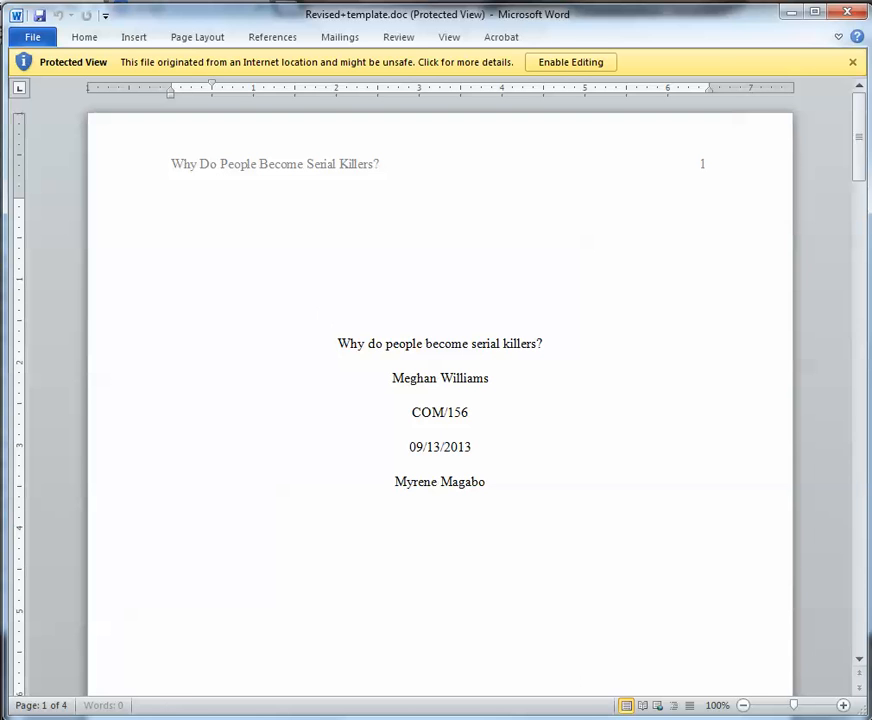
# Enable editing of the document and insert "Running Head:" before the title in the first-page header
pyautogui.click(571, 62)
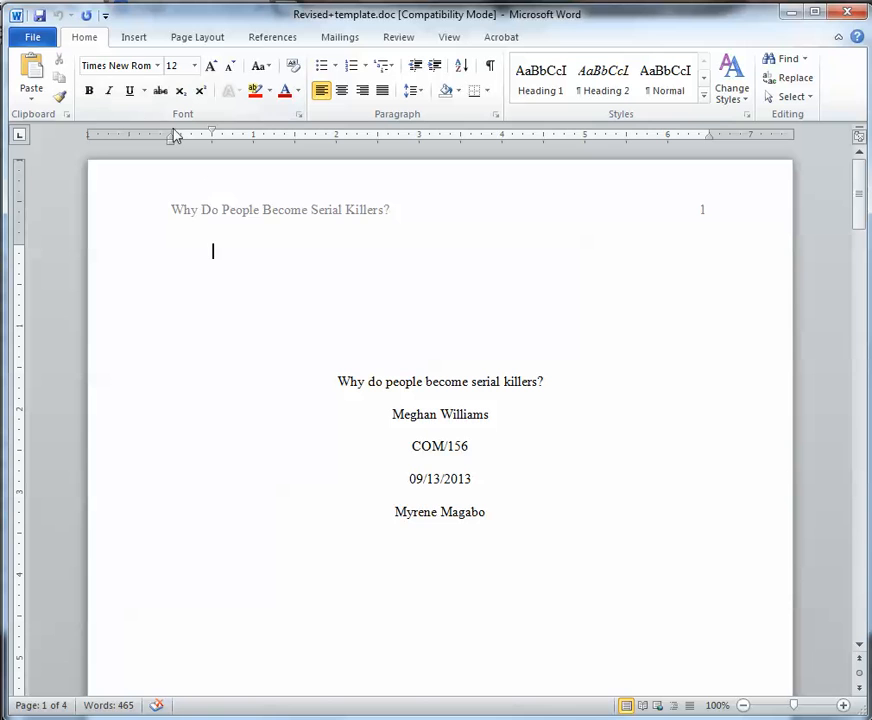
pyautogui.click(134, 40)
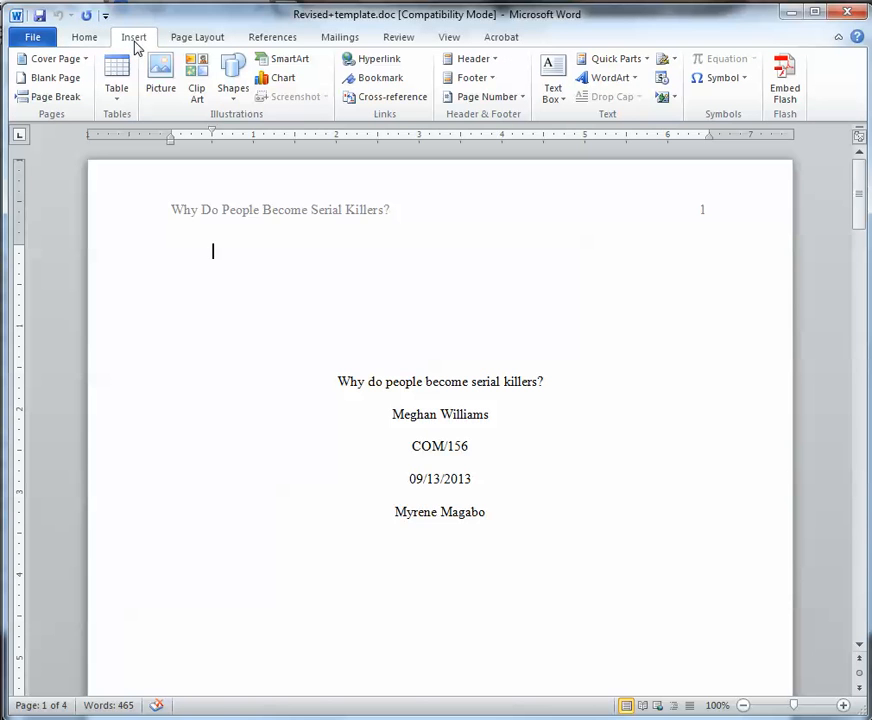
pyautogui.click(490, 62)
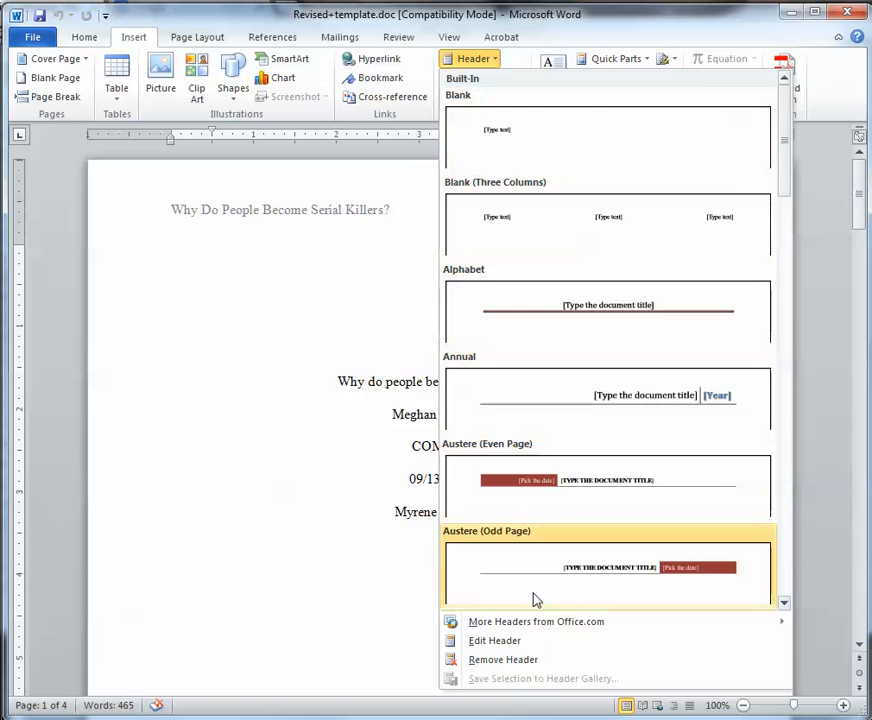
pyautogui.click(504, 643)
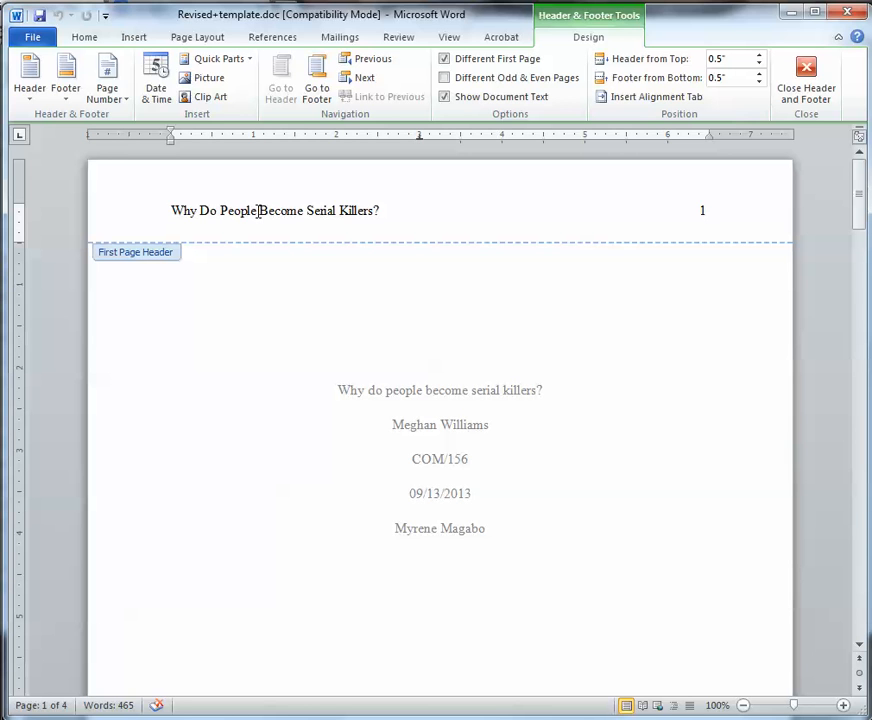
pyautogui.write('Running Head:')
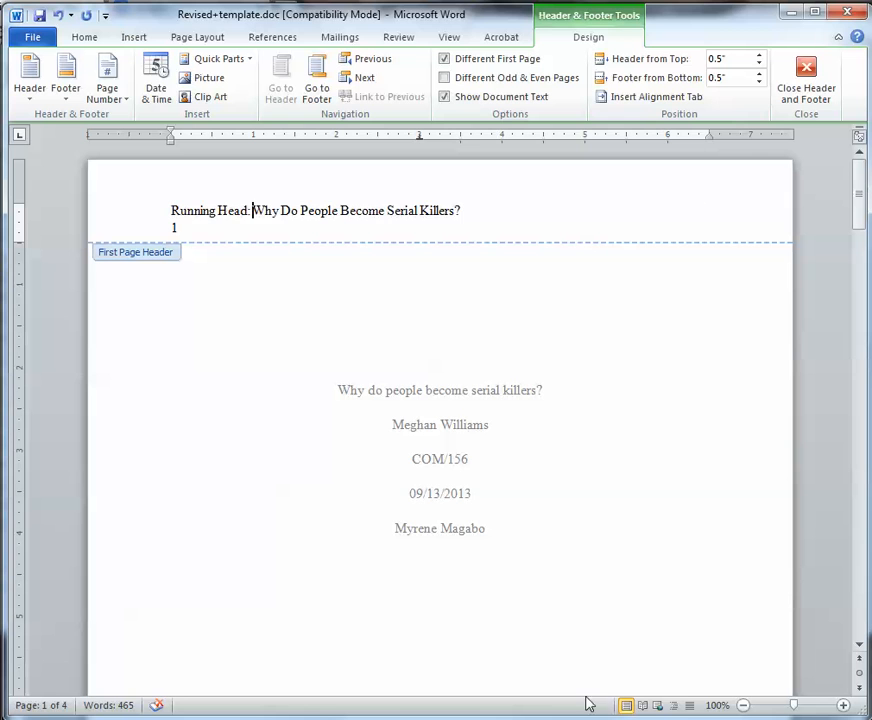
# Shorten the first-page header title to "Why Do People" and shift the page number closer to the right margin
pyautogui.click(253, 211)
pyautogui.moveTo(341, 210); pyautogui.dragTo(463, 210)
pyautogui.press('Delete')
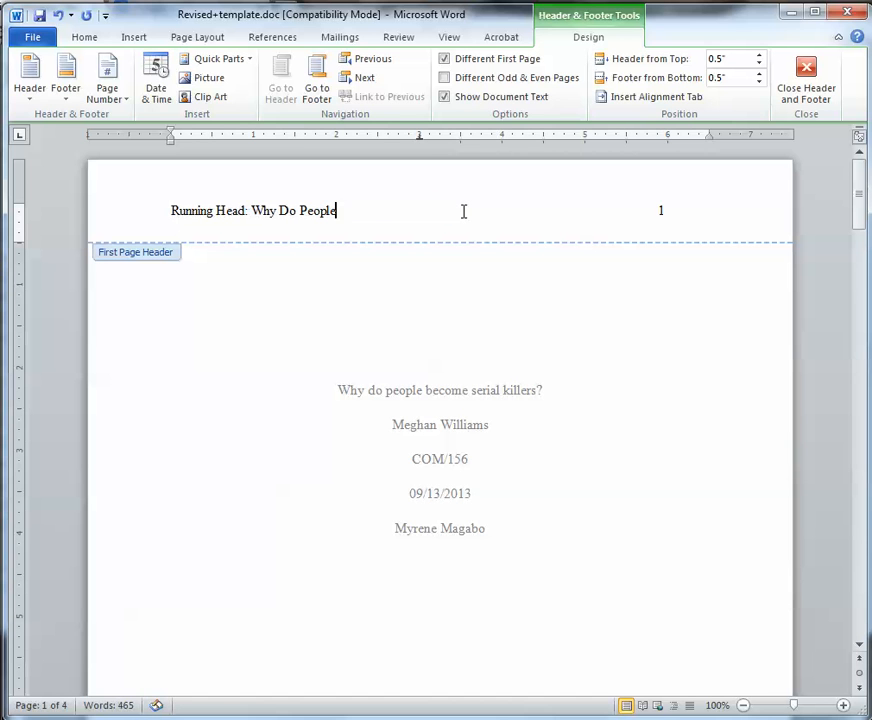
pyautogui.click(632, 201)
# Delete "Become Serial Killers?" from the page 2 header so that it reads "Why Do People"
pyautogui.moveTo(855, 172)
pyautogui.mouseDown()
pyautogui.moveTo(864, 248)
pyautogui.moveTo(860, 180)
pyautogui.mouseUp()
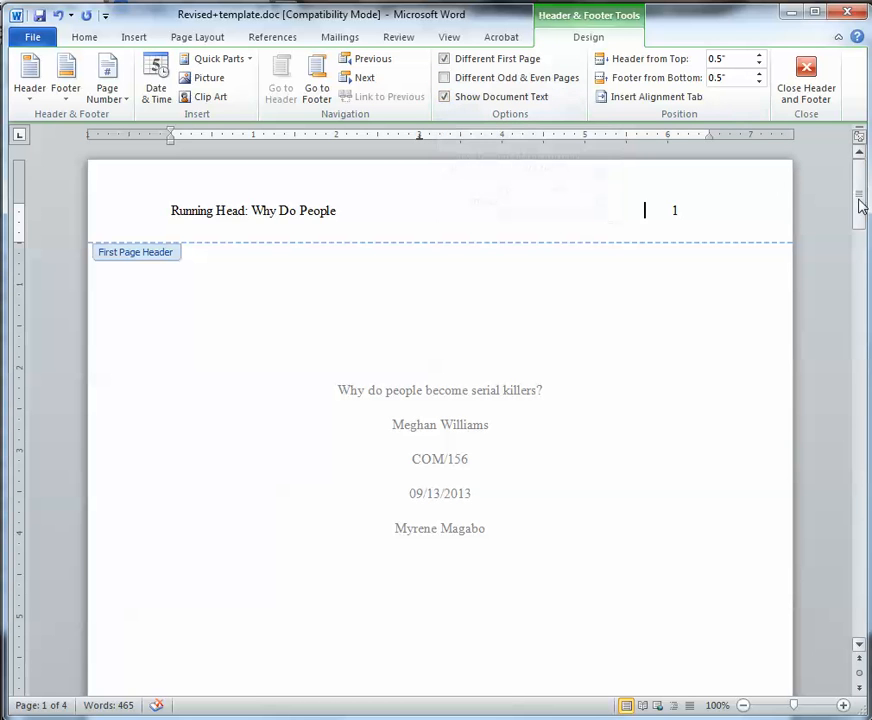
pyautogui.moveTo(858, 200); pyautogui.dragTo(862, 282)
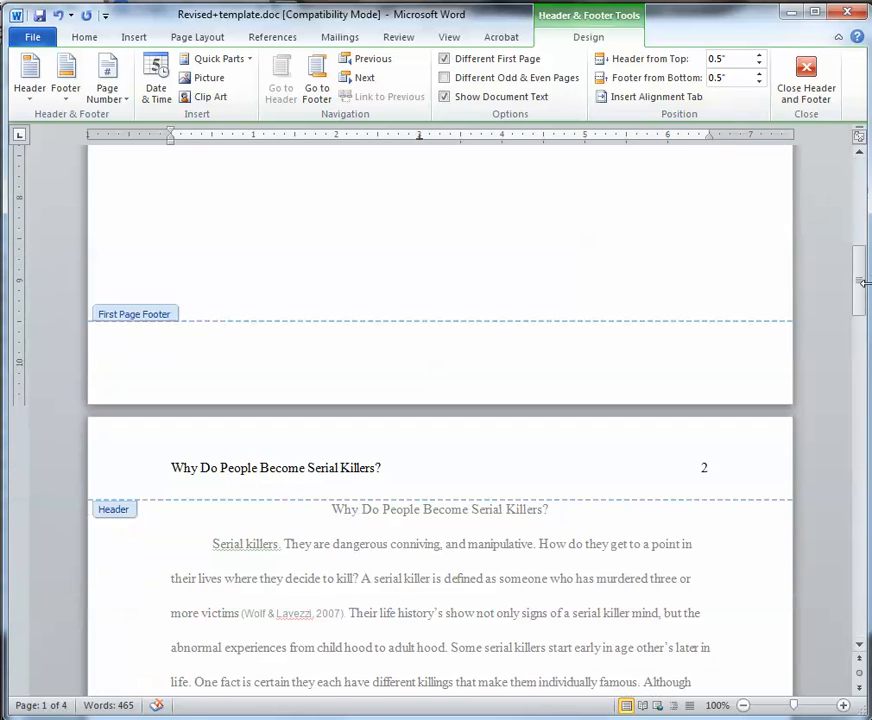
pyautogui.click(155, 469)
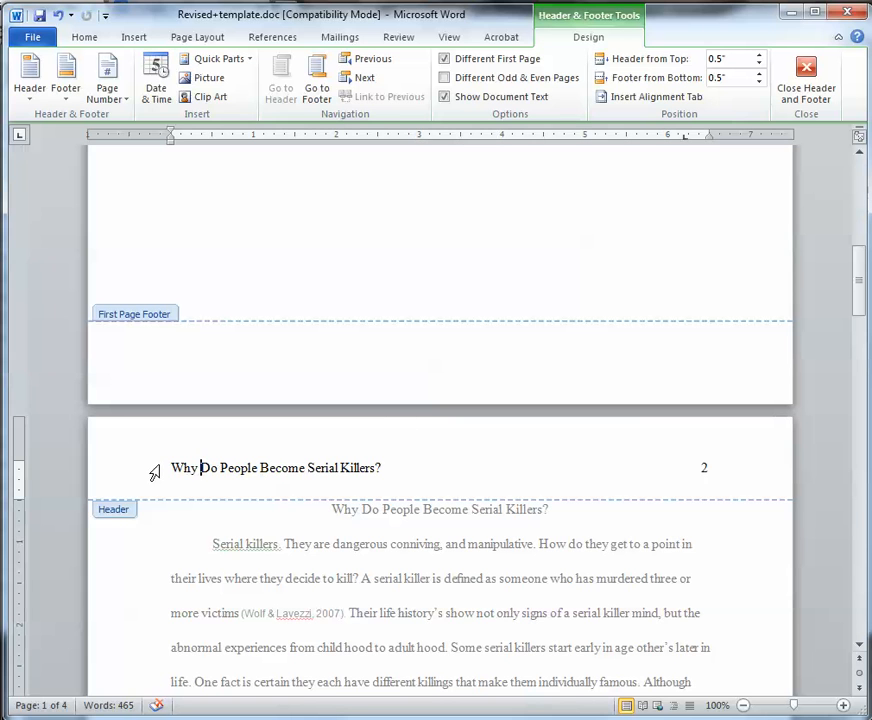
pyautogui.doubleClick(172, 467)
pyautogui.moveTo(260, 467); pyautogui.dragTo(382, 467)
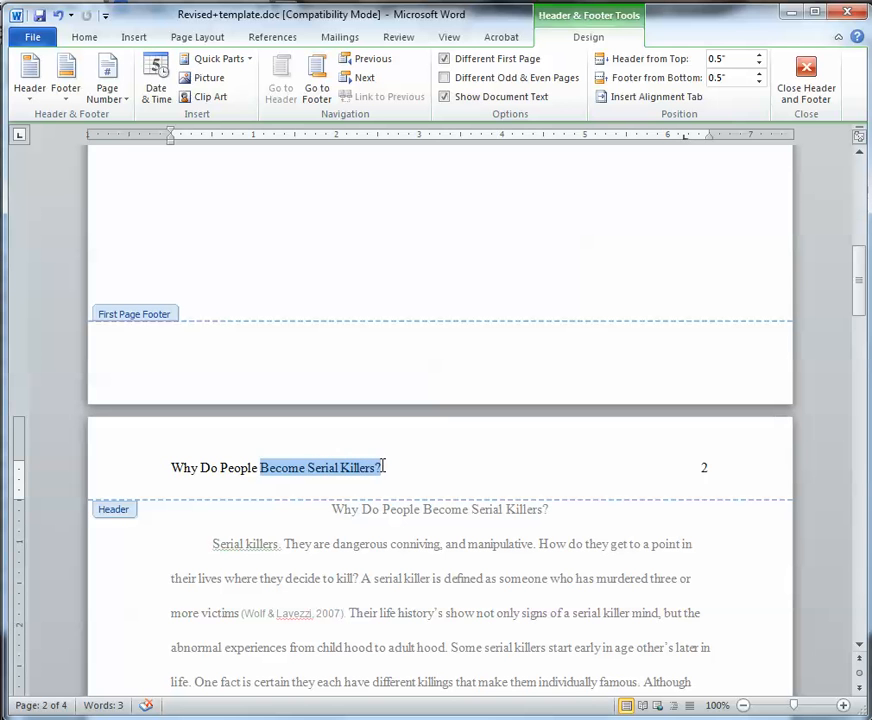
pyautogui.press('Delete')
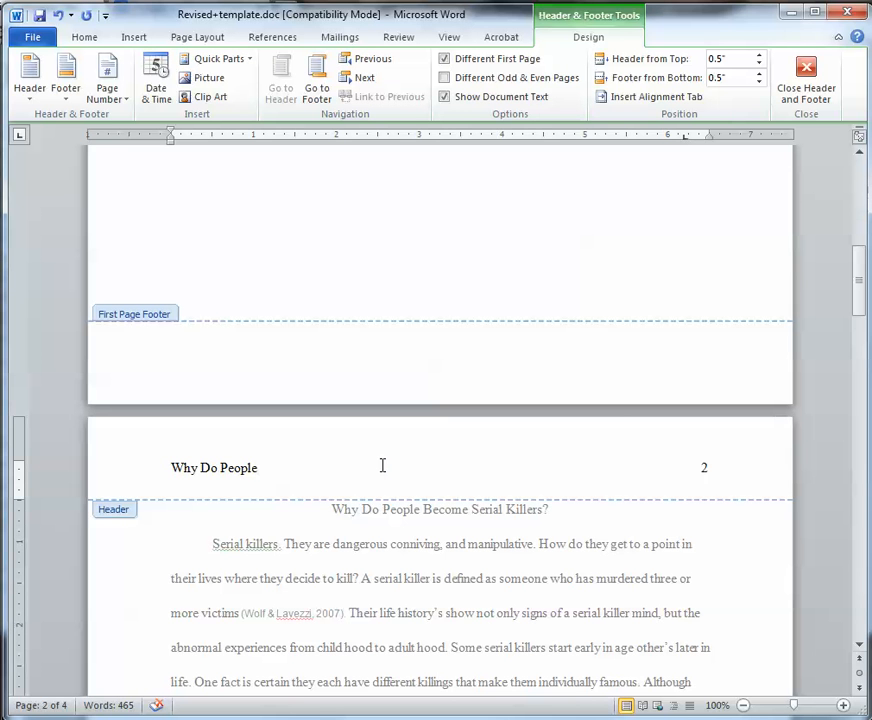
# Compare the "Running Head" label in the title page header with the headers of the following pages
pyautogui.moveTo(856, 253); pyautogui.dragTo(845, 196)
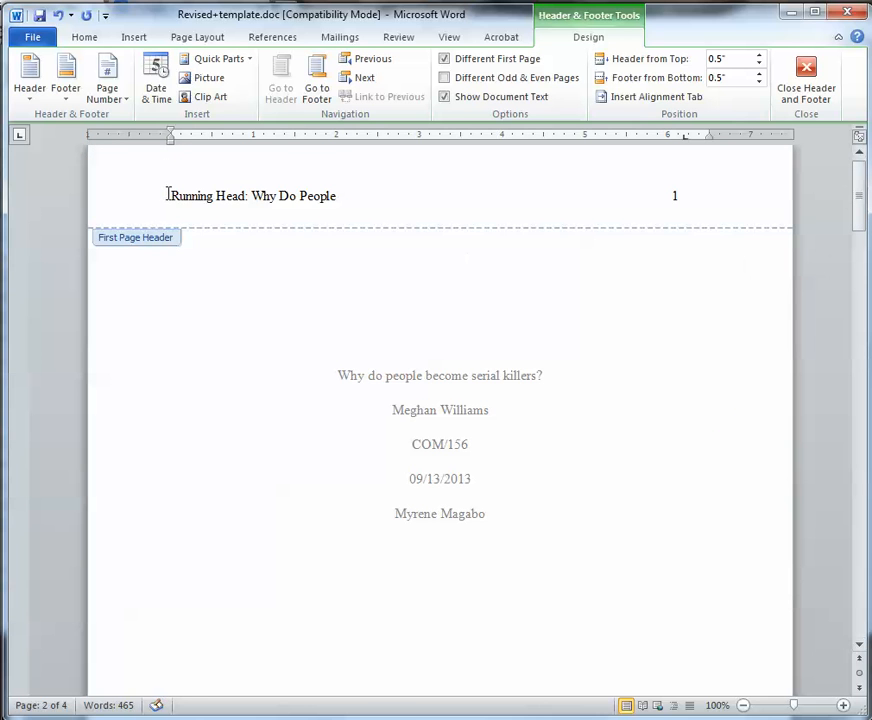
pyautogui.moveTo(171, 195); pyautogui.dragTo(243, 191)
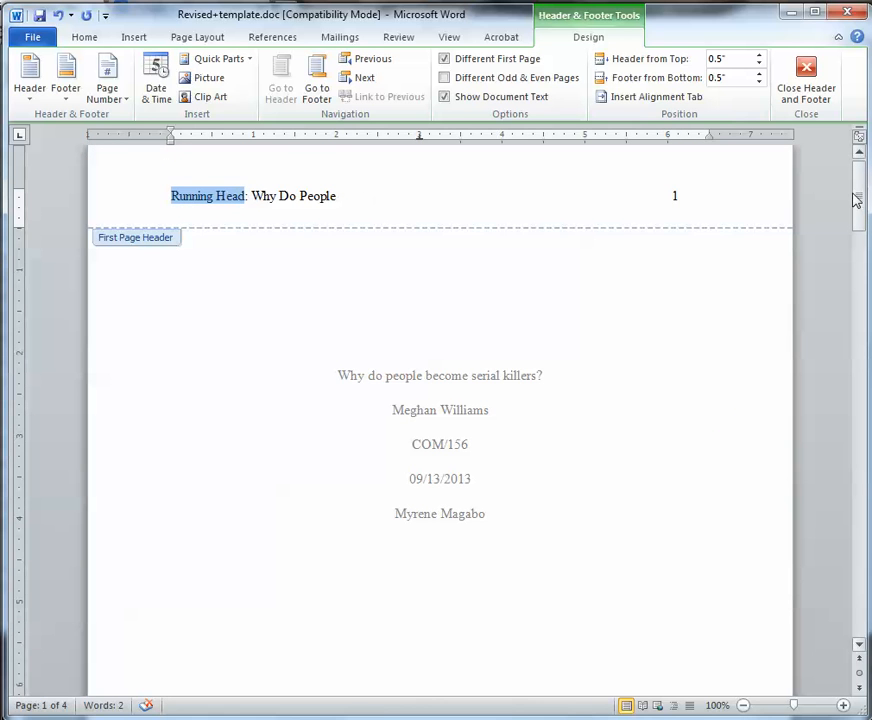
pyautogui.moveTo(858, 195); pyautogui.dragTo(858, 337)
pyautogui.moveTo(860, 316); pyautogui.dragTo(859, 200)
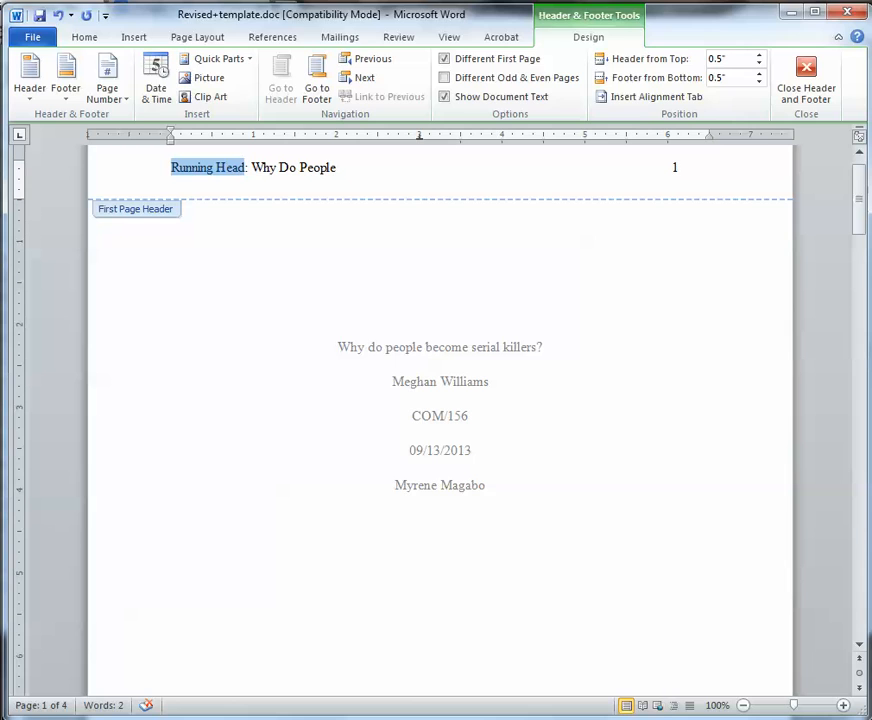
# Check the numbered task list in the document behind this one, and leave header editing
pyautogui.moveTo(320, 14); pyautogui.dragTo(329, 364)
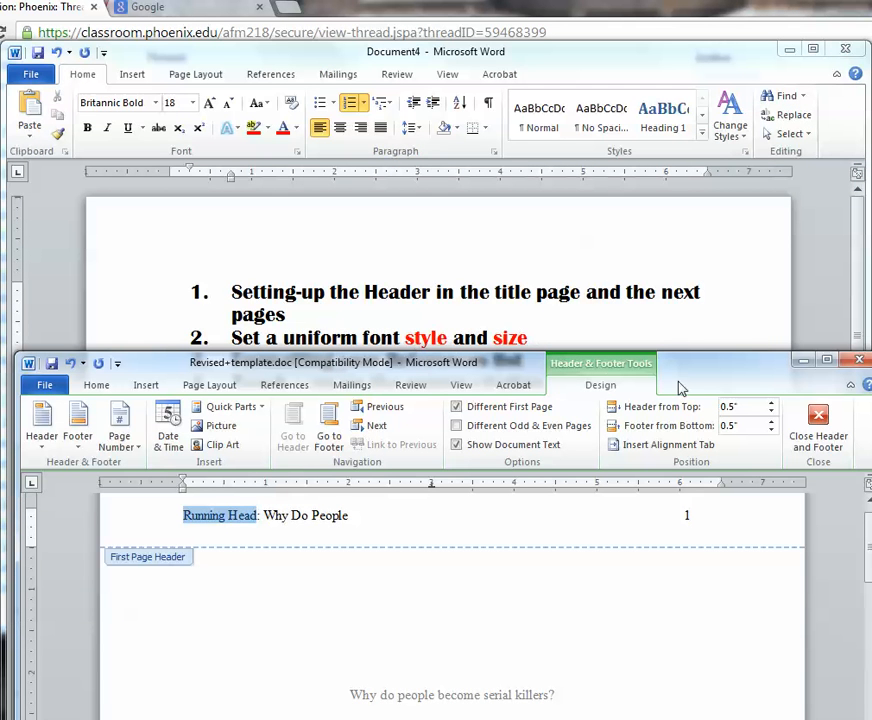
pyautogui.press('super+Up')
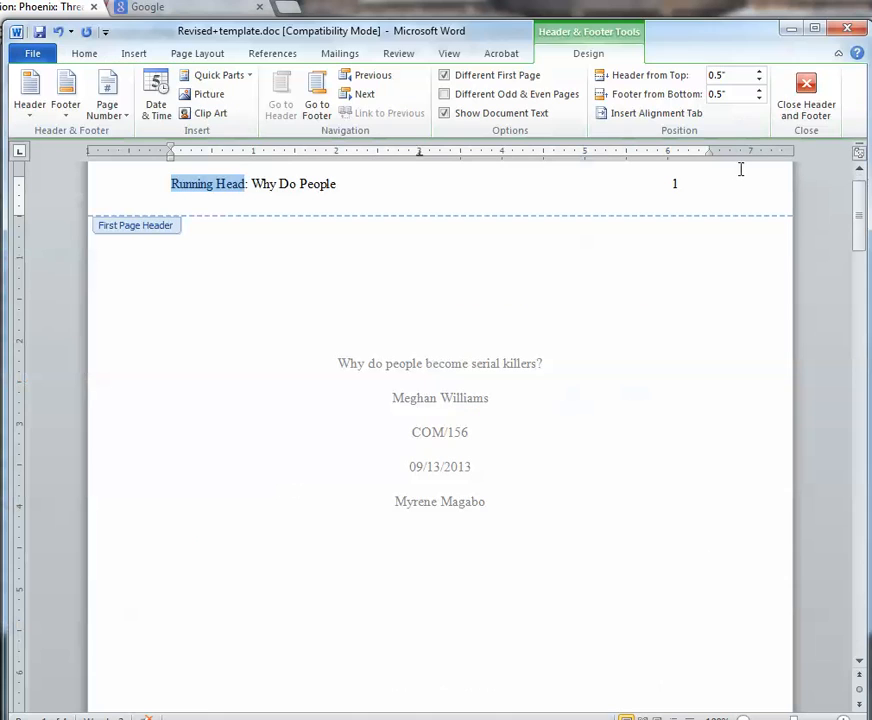
pyautogui.click(795, 108)
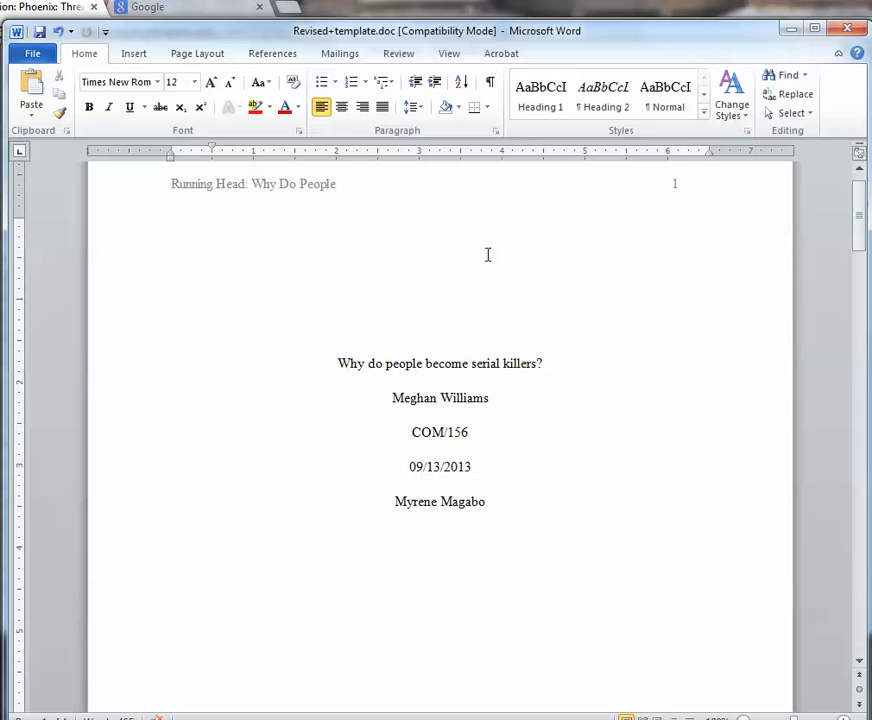
# Inspect the font style and size of the in-text citation in the first paragraph on page 2
pyautogui.moveTo(860, 202); pyautogui.dragTo(860, 298)
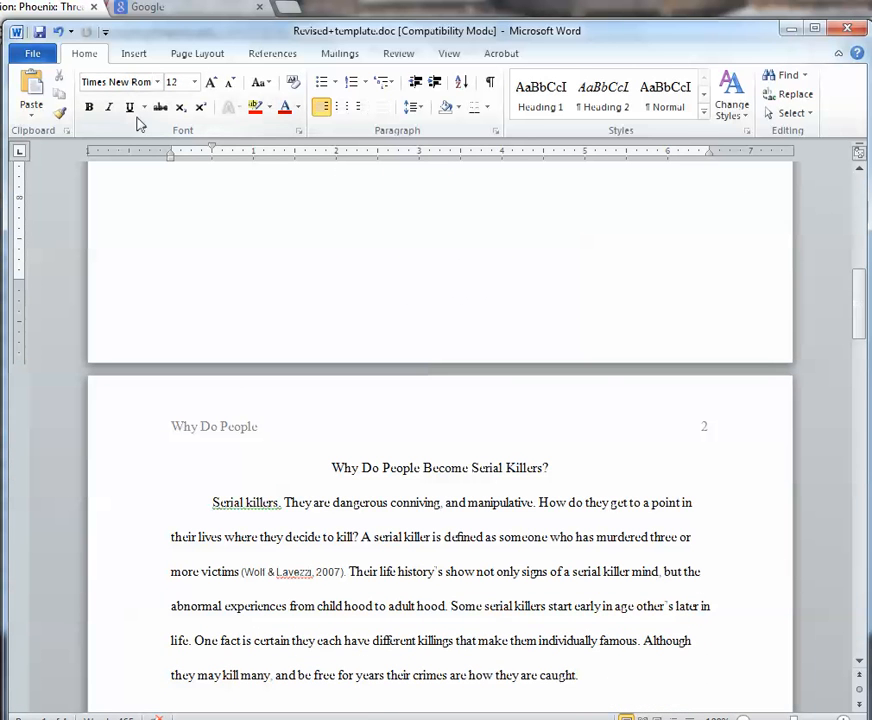
pyautogui.click(255, 573)
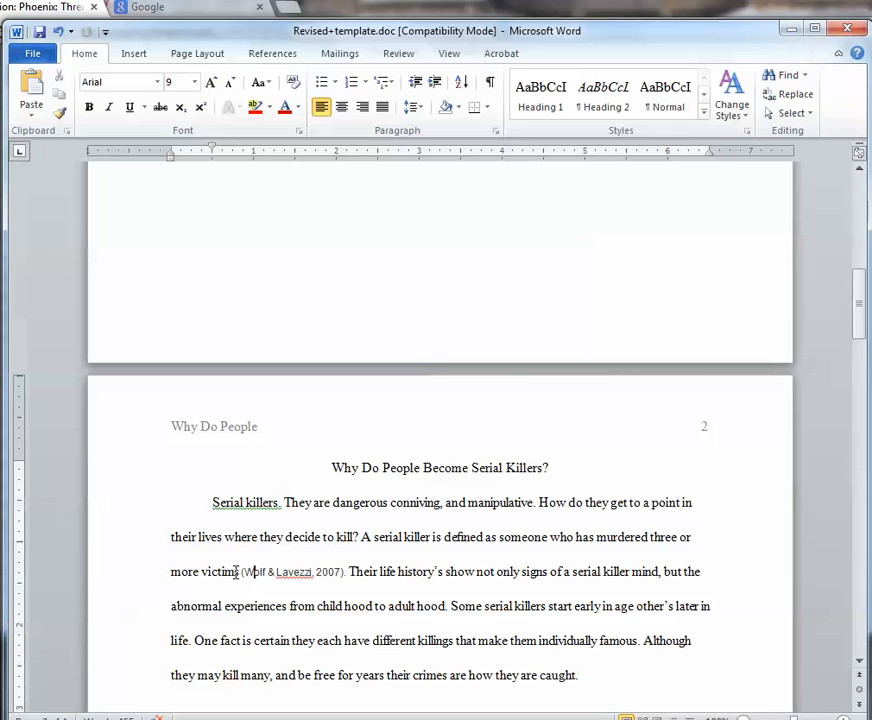
pyautogui.moveTo(241, 572); pyautogui.dragTo(347, 572)
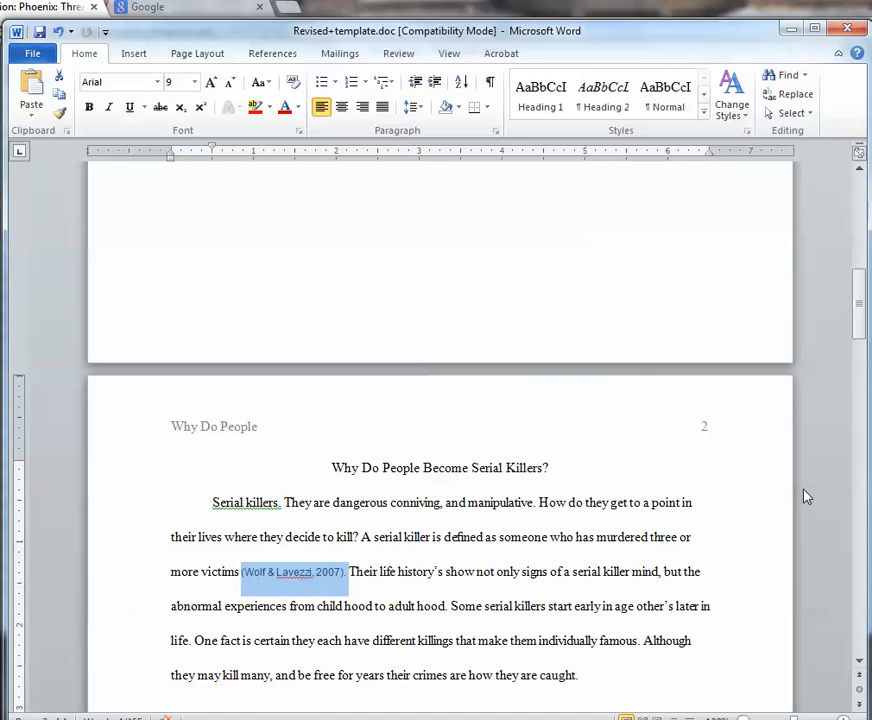
pyautogui.moveTo(858, 304); pyautogui.dragTo(863, 346)
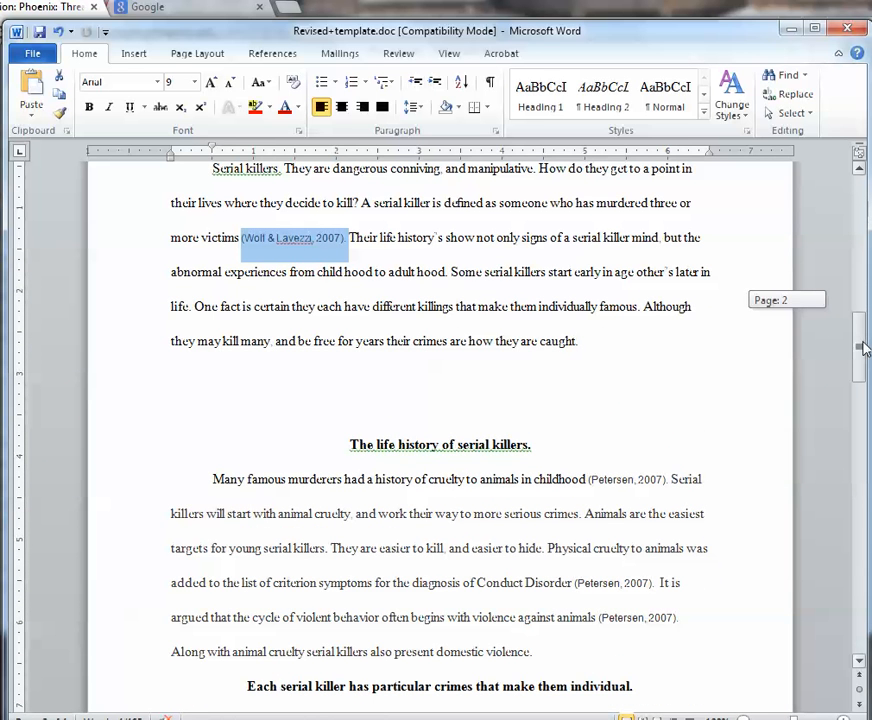
# Set all body text, from the title page through the references, to Times New Roman, size 12
pyautogui.moveTo(863, 348); pyautogui.dragTo(863, 542)
pyautogui.click(223, 670)
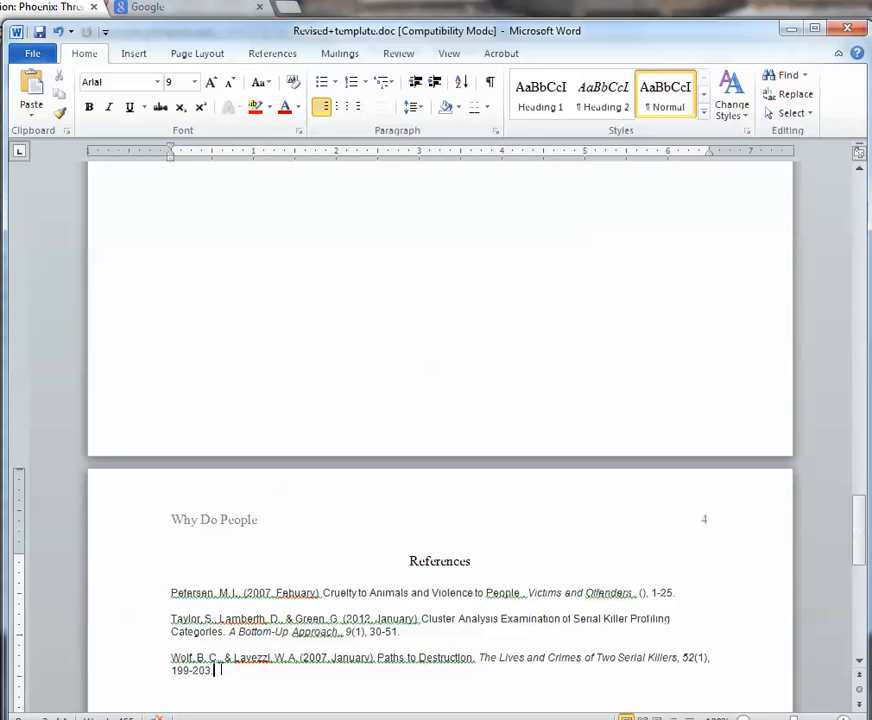
pyautogui.moveTo(221, 670); pyautogui.dragTo(290, 349)
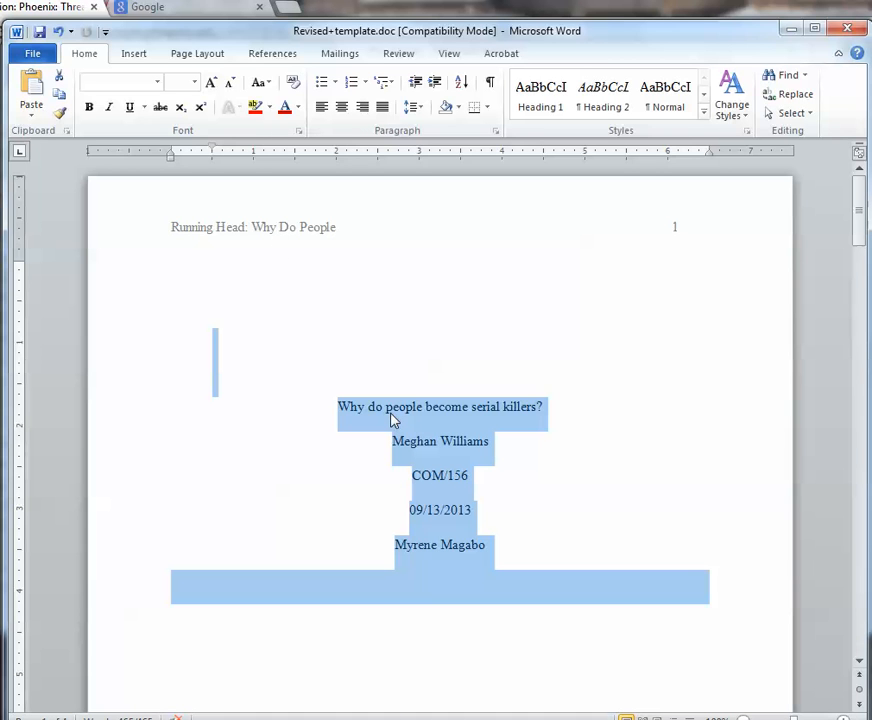
pyautogui.click(158, 83)
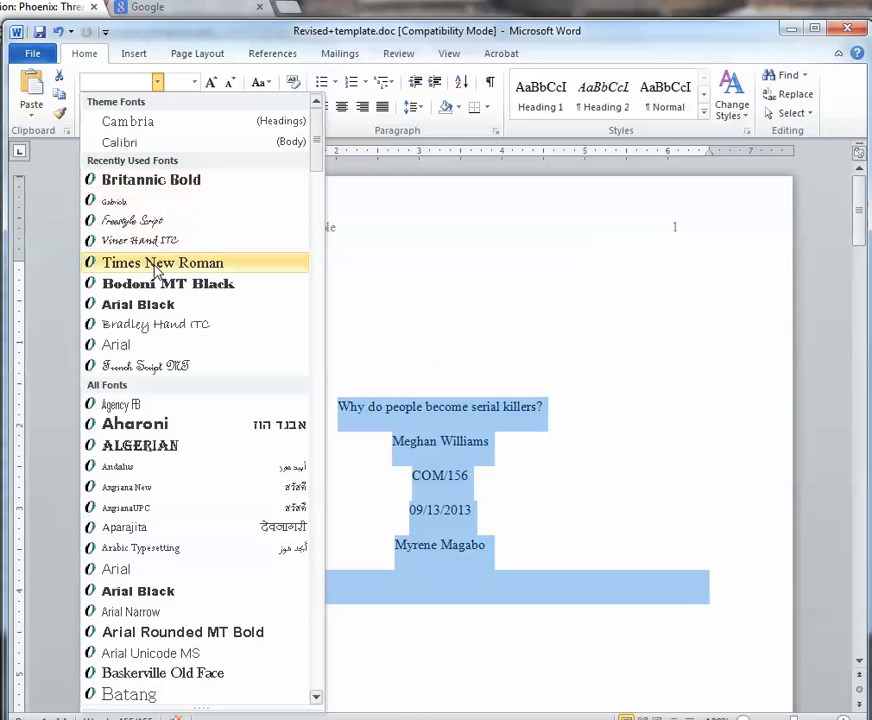
pyautogui.click(155, 263)
pyautogui.click(194, 82)
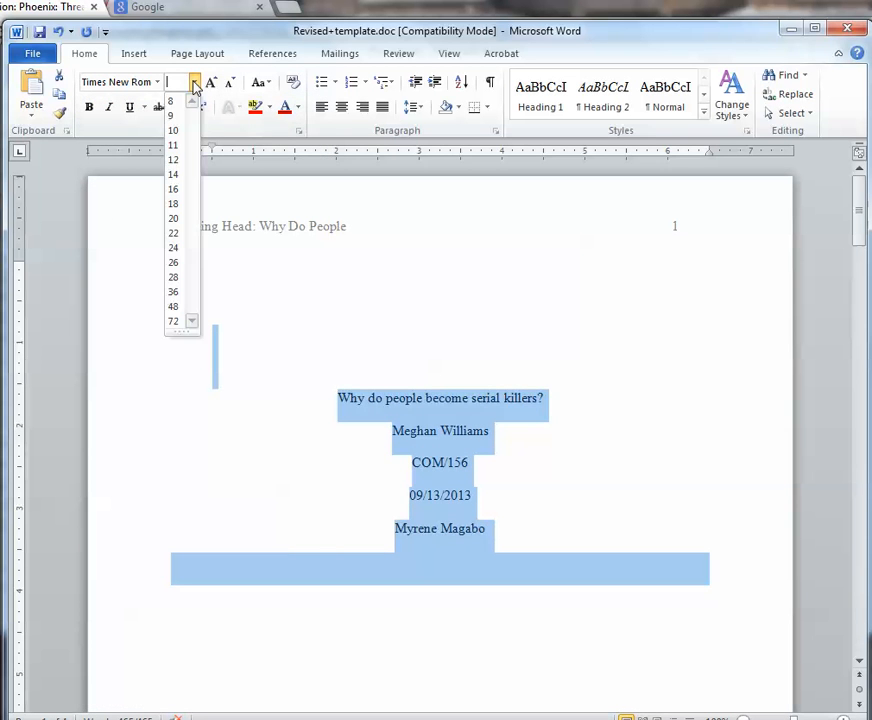
pyautogui.click(175, 161)
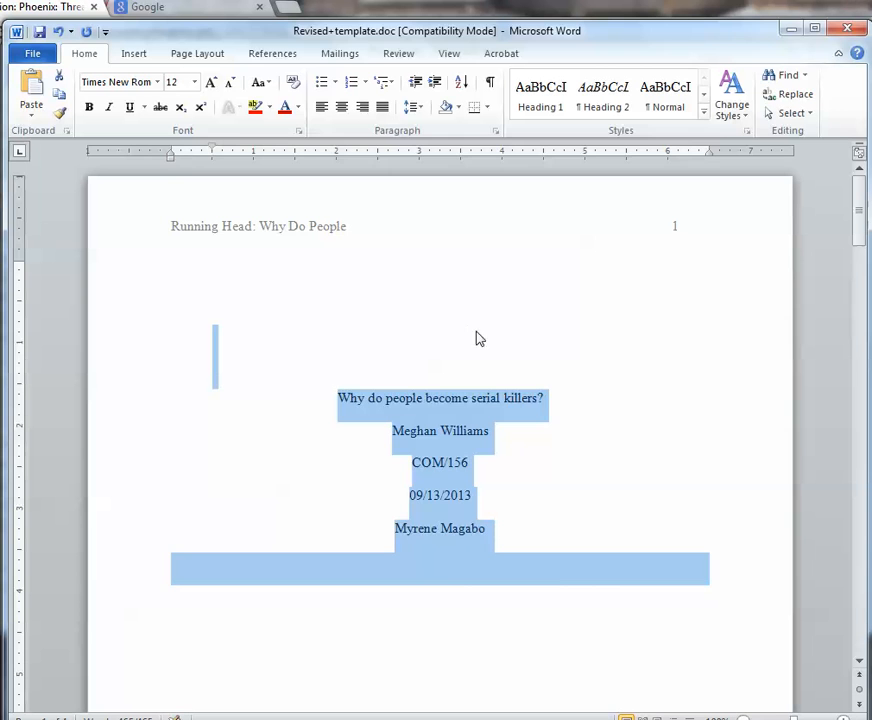
pyautogui.click(566, 451)
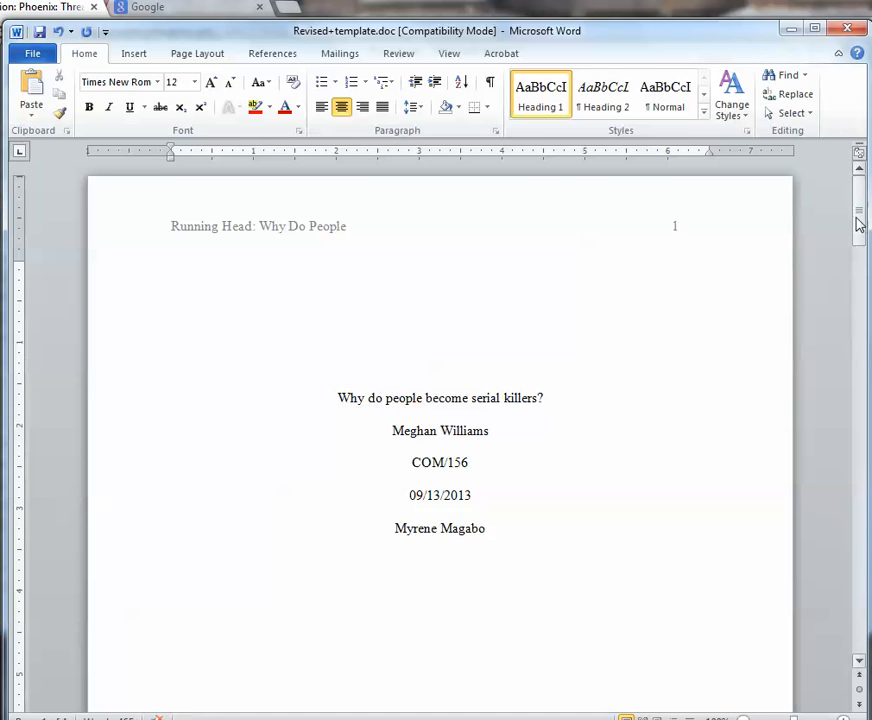
# Set the font color of "victims" and the citation after it in page 2's first paragraph to Automatic
pyautogui.moveTo(858, 223)
pyautogui.mouseDown()
pyautogui.moveTo(858, 254)
pyautogui.moveTo(858, 236)
pyautogui.mouseUp()
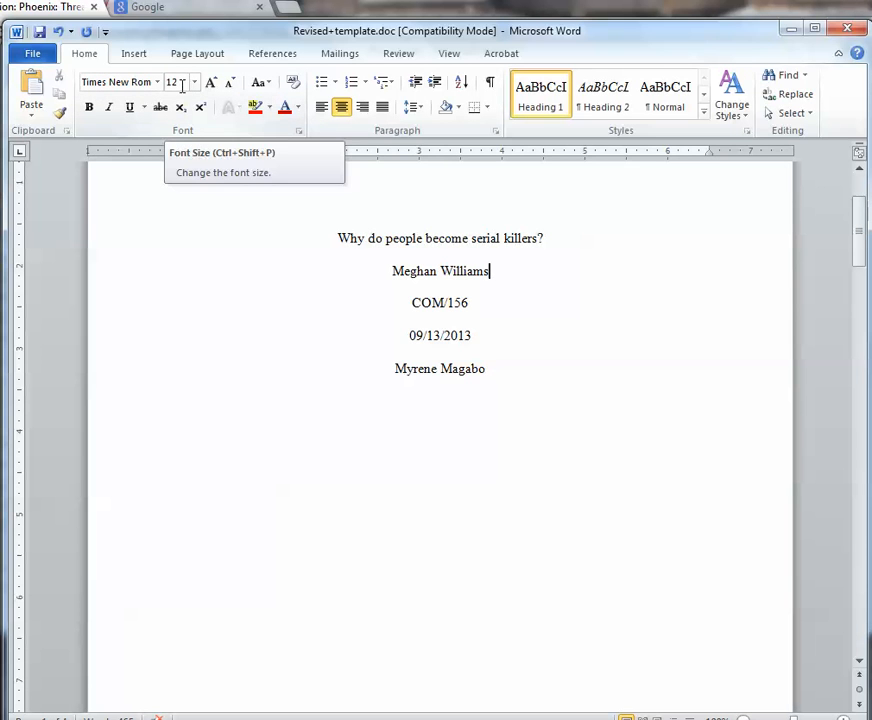
pyautogui.click(335, 272)
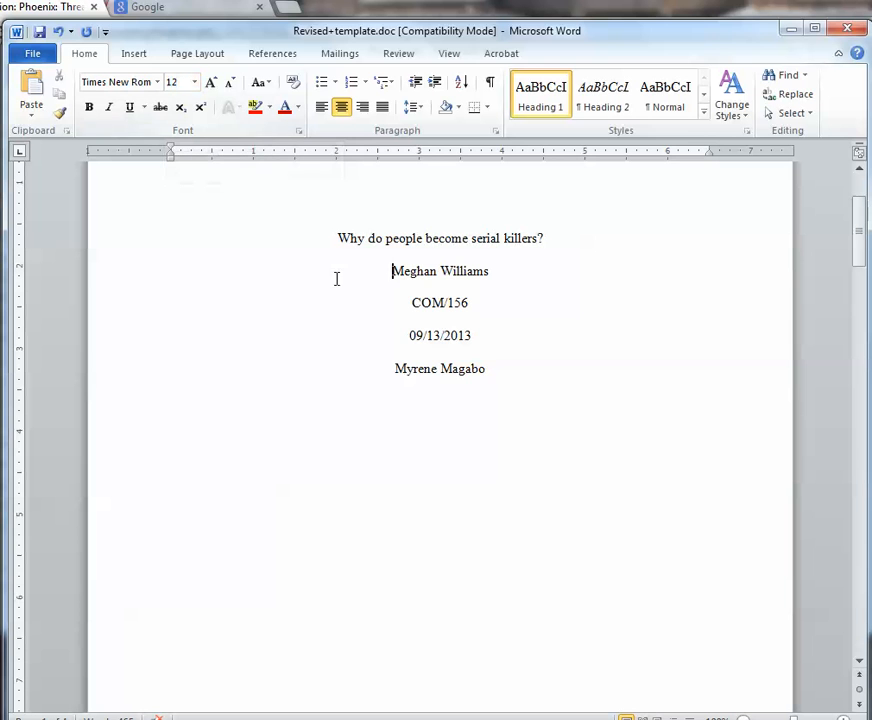
pyautogui.moveTo(852, 230); pyautogui.dragTo(867, 311)
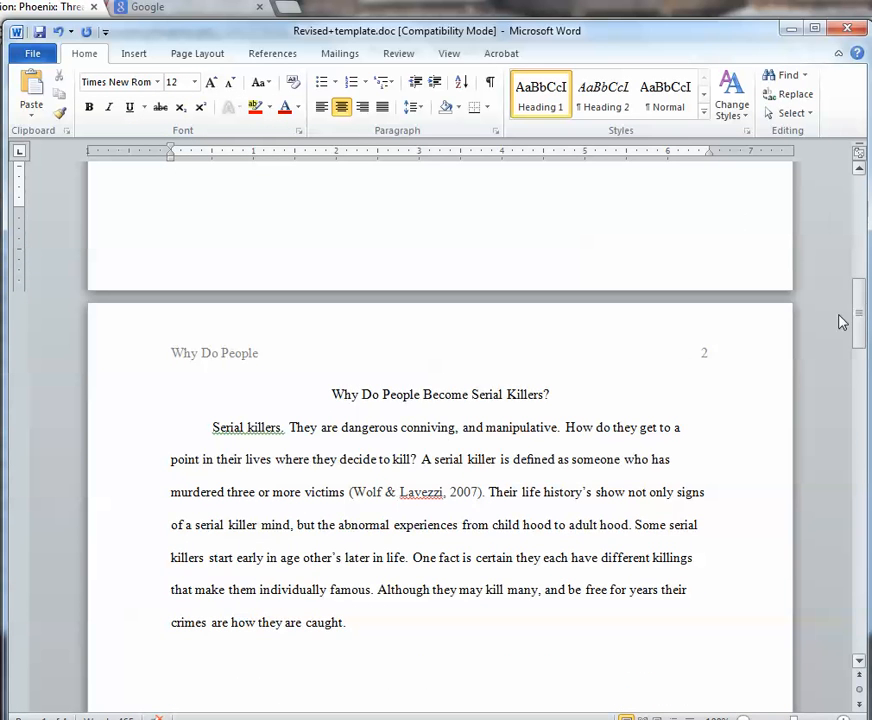
pyautogui.click(398, 492)
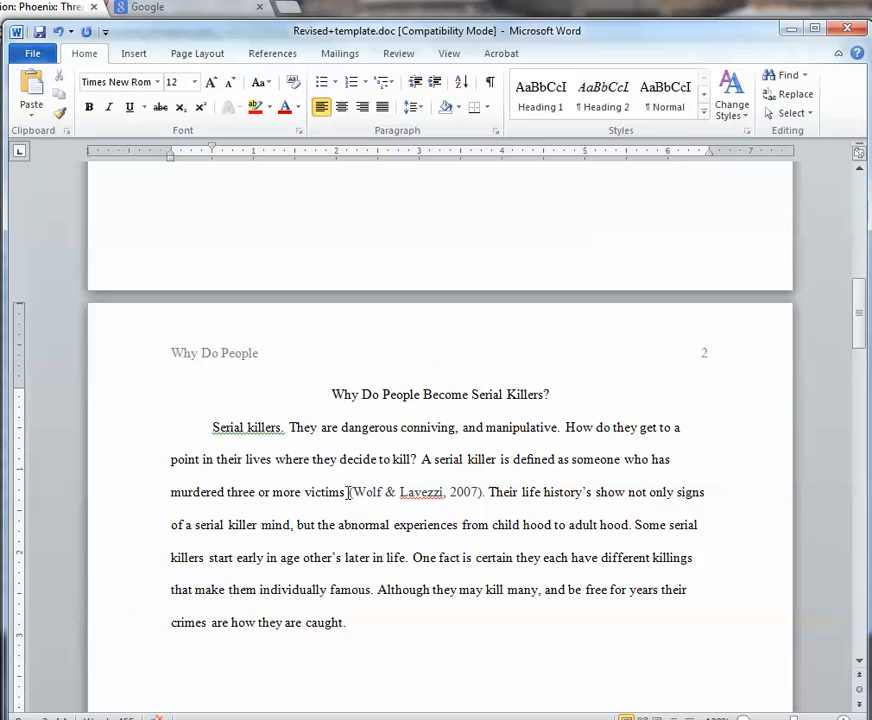
pyautogui.moveTo(346, 490); pyautogui.dragTo(487, 492)
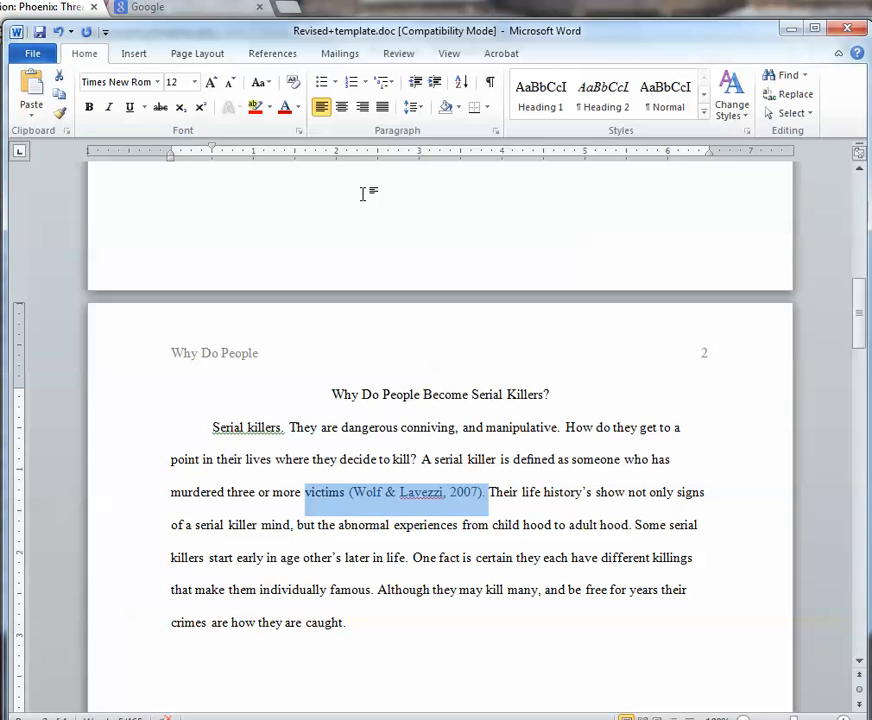
pyautogui.click(297, 107)
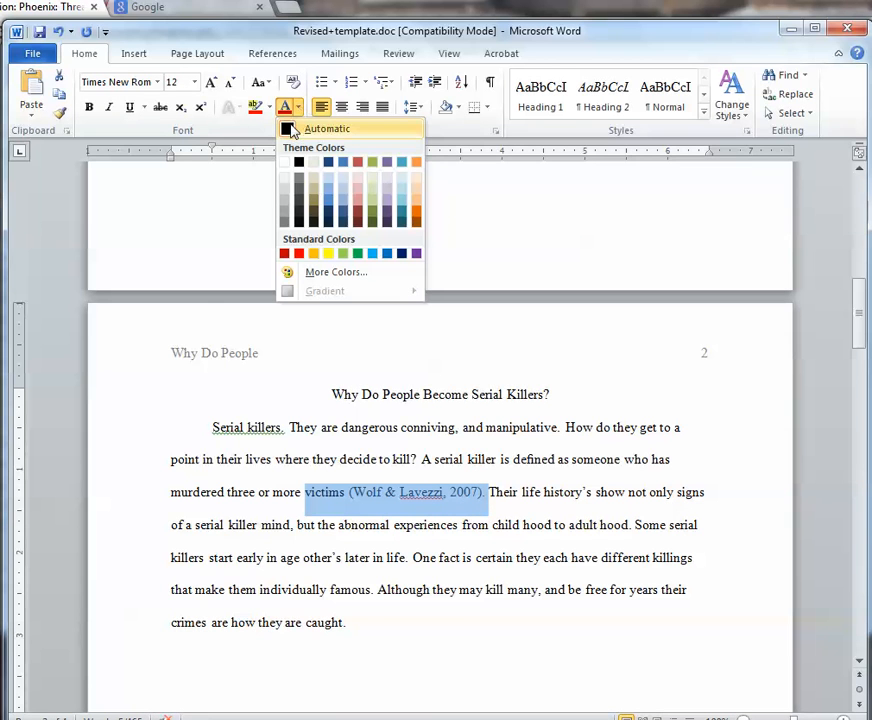
pyautogui.click(297, 110)
pyautogui.click(297, 108)
pyautogui.click(287, 130)
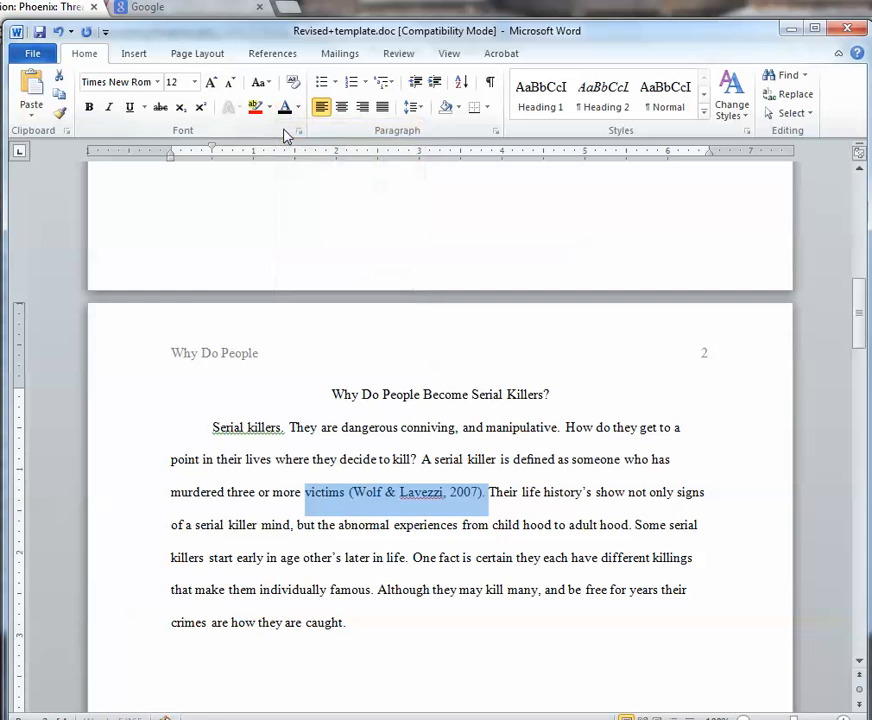
pyautogui.click(461, 527)
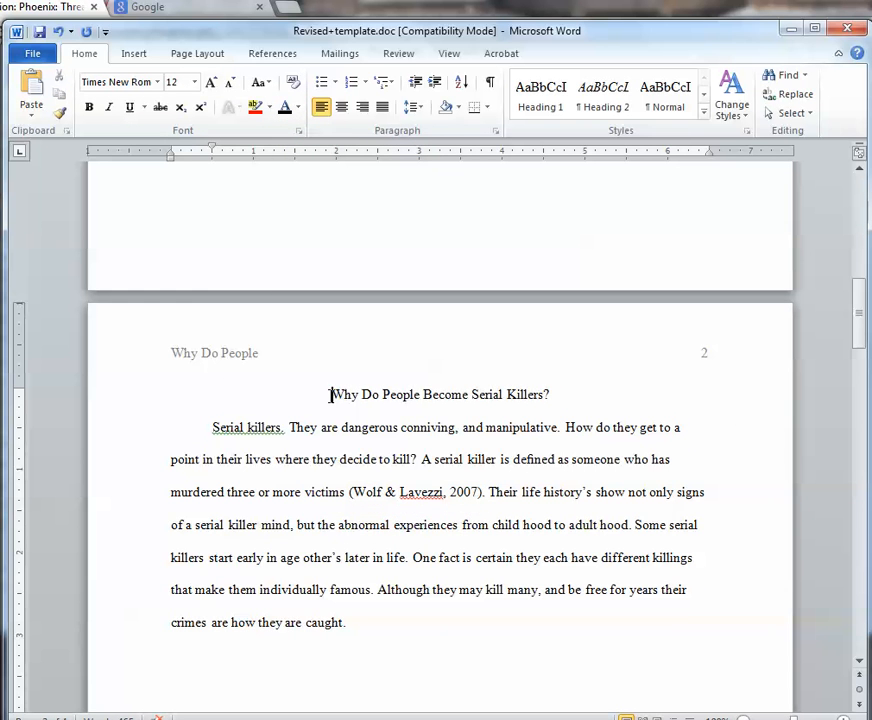
# Set the font color of the text from the page 2 title through the end of the references to Automatic
pyautogui.moveTo(331, 394); pyautogui.dragTo(531, 567)
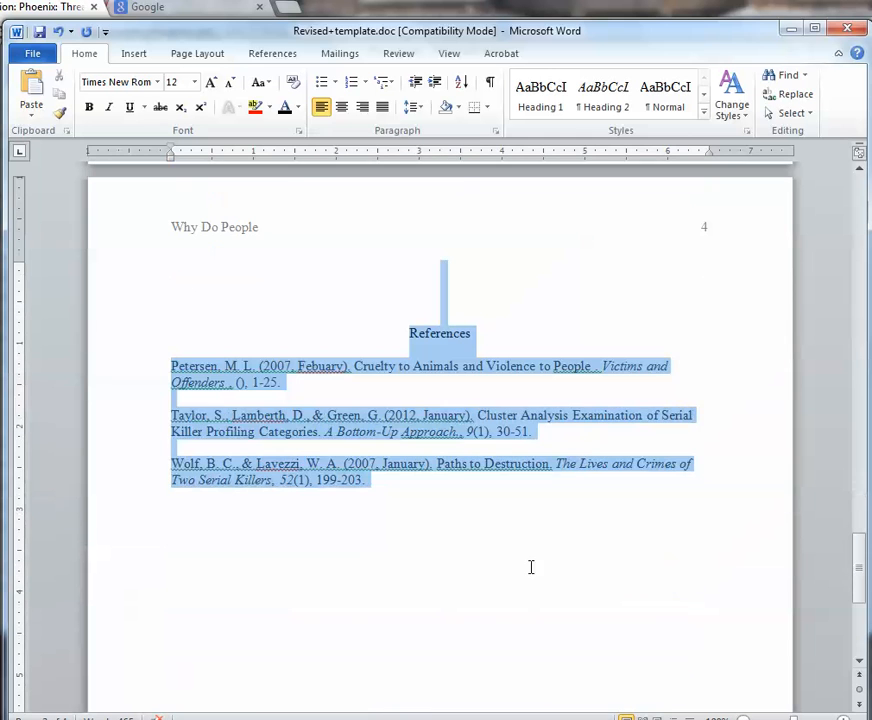
pyautogui.click(285, 110)
pyautogui.click(358, 367)
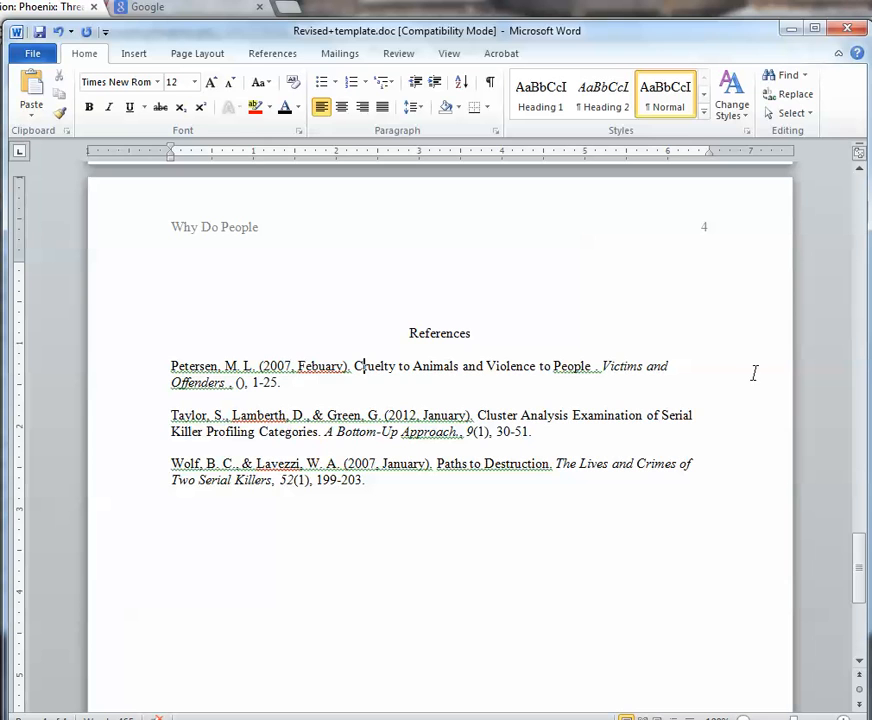
# Check the references-list item in the task list document, and delete the blank lines above the References heading on page 4
pyautogui.click(790, 29)
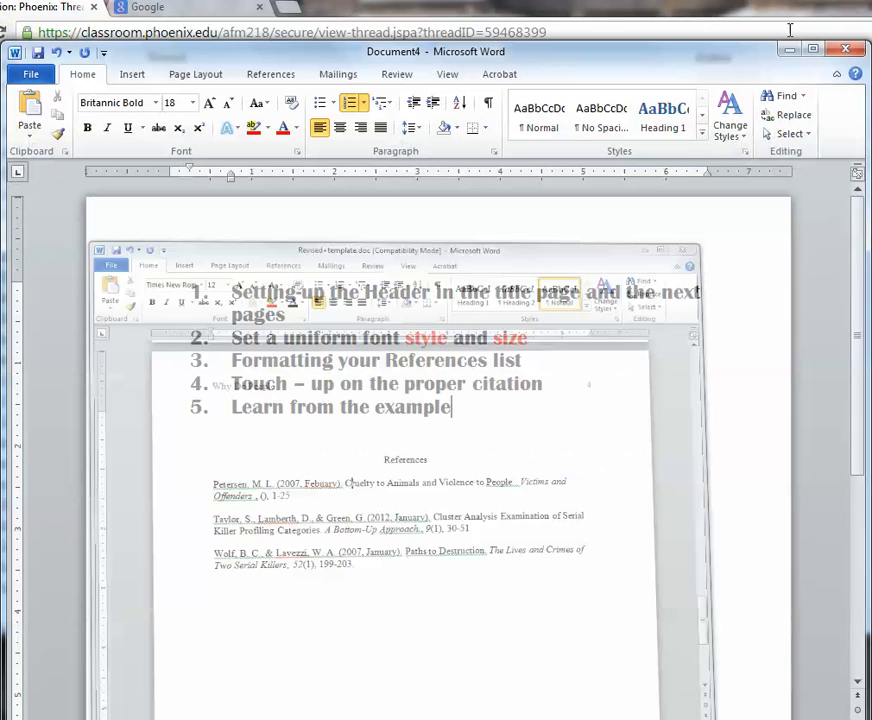
pyautogui.moveTo(236, 361); pyautogui.dragTo(537, 364)
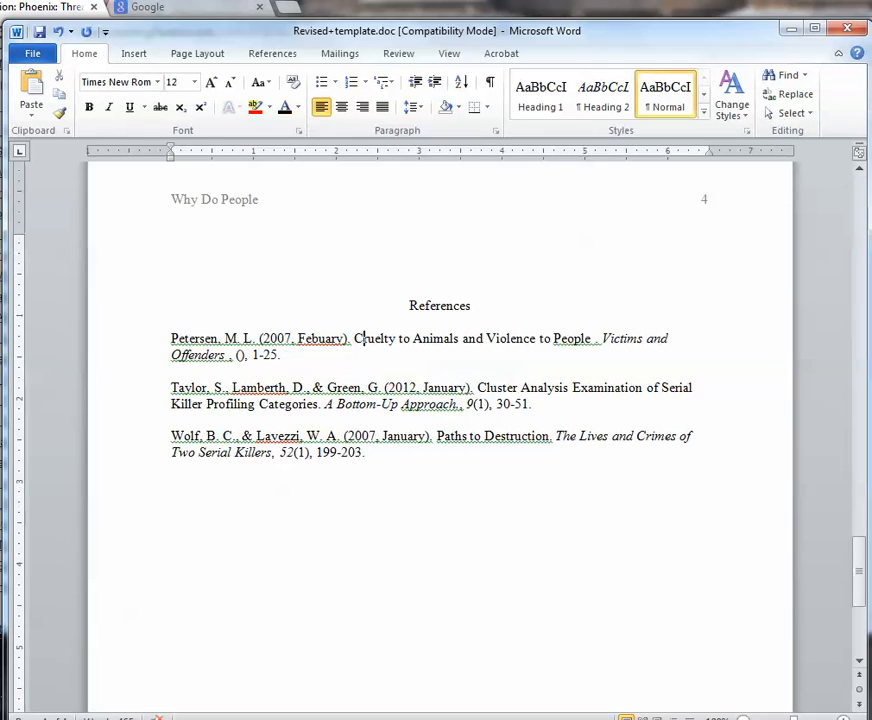
pyautogui.doubleClick(409, 256)
pyautogui.press('Delete')
pyautogui.press('Delete')
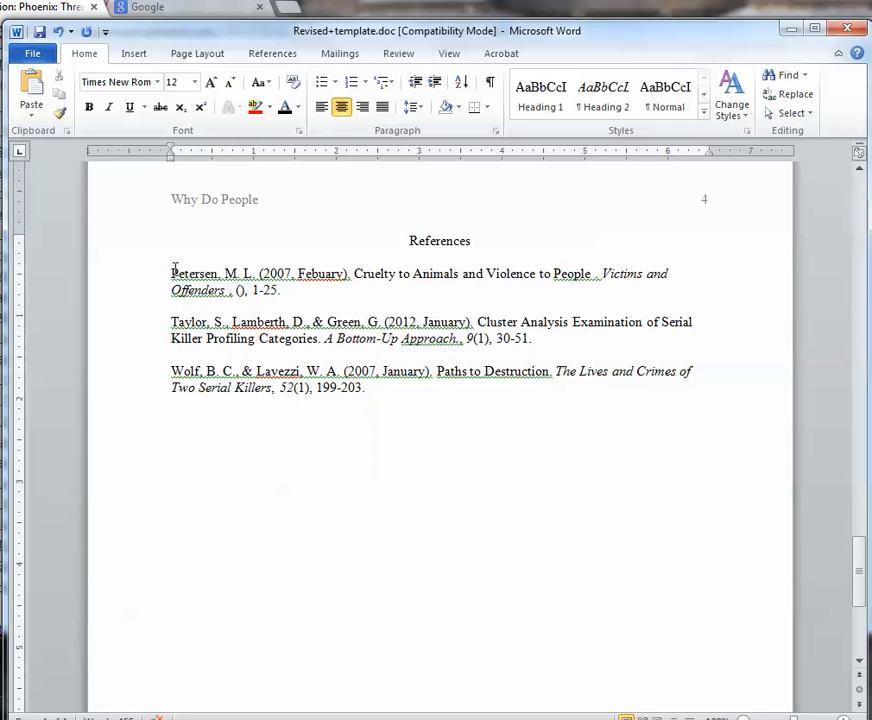
# Remove the empty parentheses and the comma following them before the page range in the first reference
pyautogui.click(242, 290)
pyautogui.press('BackSpace')
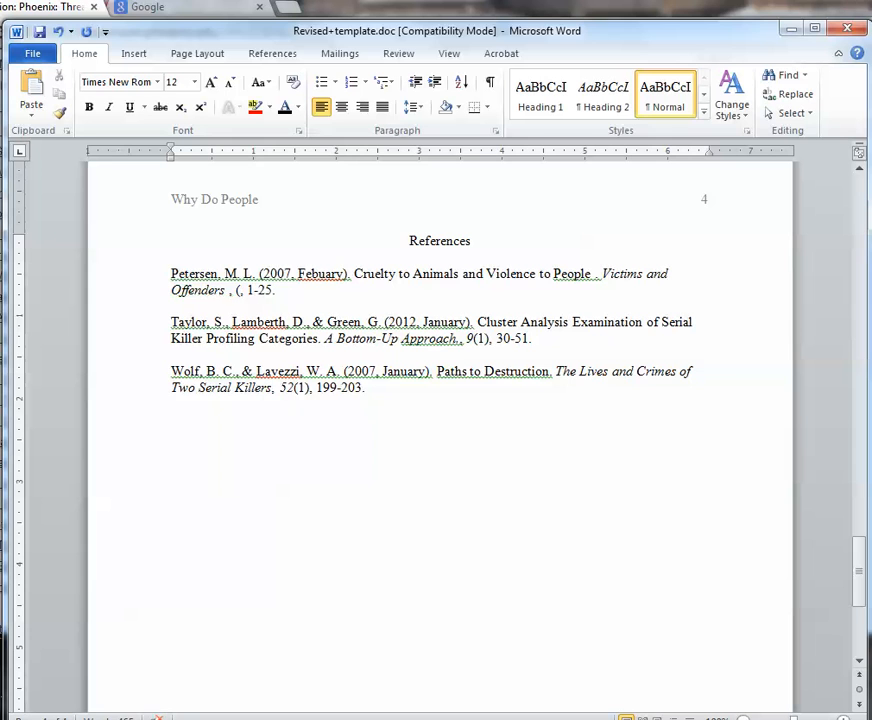
pyautogui.press('Delete')
pyautogui.press('Delete')
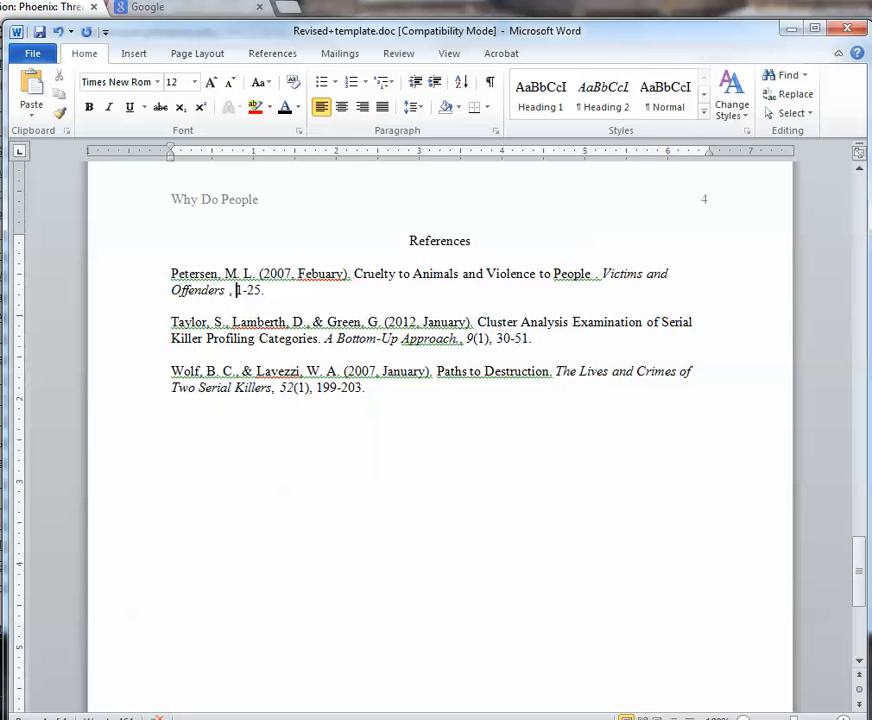
pyautogui.write('()')
pyautogui.write(',')
pyautogui.press('BackSpace')
pyautogui.press('BackSpace')
pyautogui.press('BackSpace')
pyautogui.press('BackSpace')
# Insert "pp." before the page range in the first reference, and close the gap between "Offenders" and its comma
pyautogui.write('pp.')
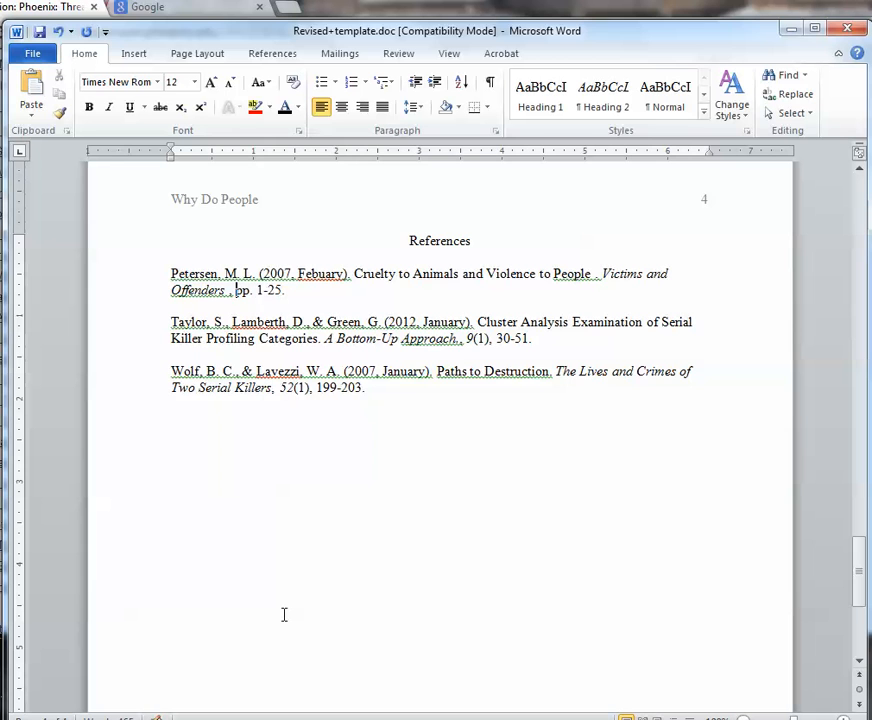
pyautogui.press('BackSpace')
pyautogui.press('BackSpace')
pyautogui.press('BackSpace')
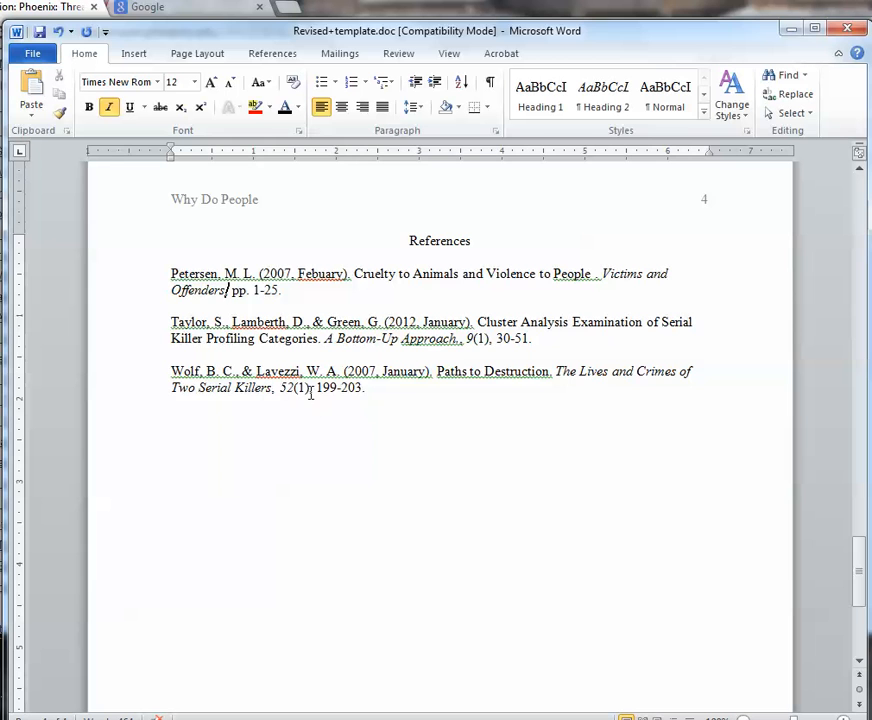
pyautogui.write(',')
# Apply a 0.5" hanging indent to all three reference entries
pyautogui.moveTo(171, 274); pyautogui.dragTo(389, 395)
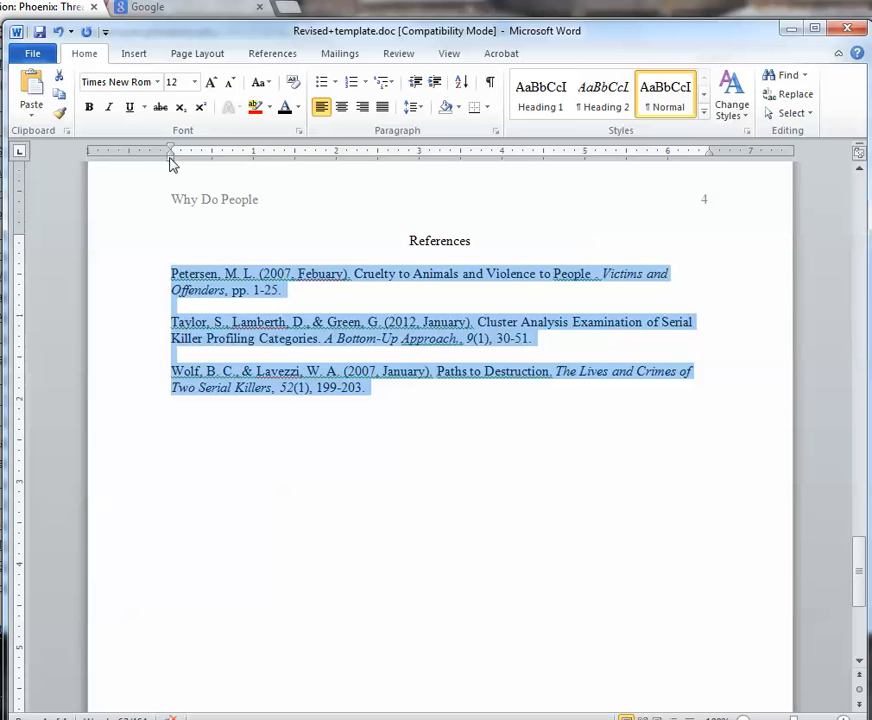
pyautogui.moveTo(171, 154); pyautogui.dragTo(171, 154)
pyautogui.moveTo(173, 163)
pyautogui.mouseDown()
pyautogui.moveTo(173, 150)
pyautogui.moveTo(212, 150)
pyautogui.moveTo(171, 158)
pyautogui.moveTo(213, 152)
pyautogui.moveTo(170, 153)
pyautogui.mouseUp()
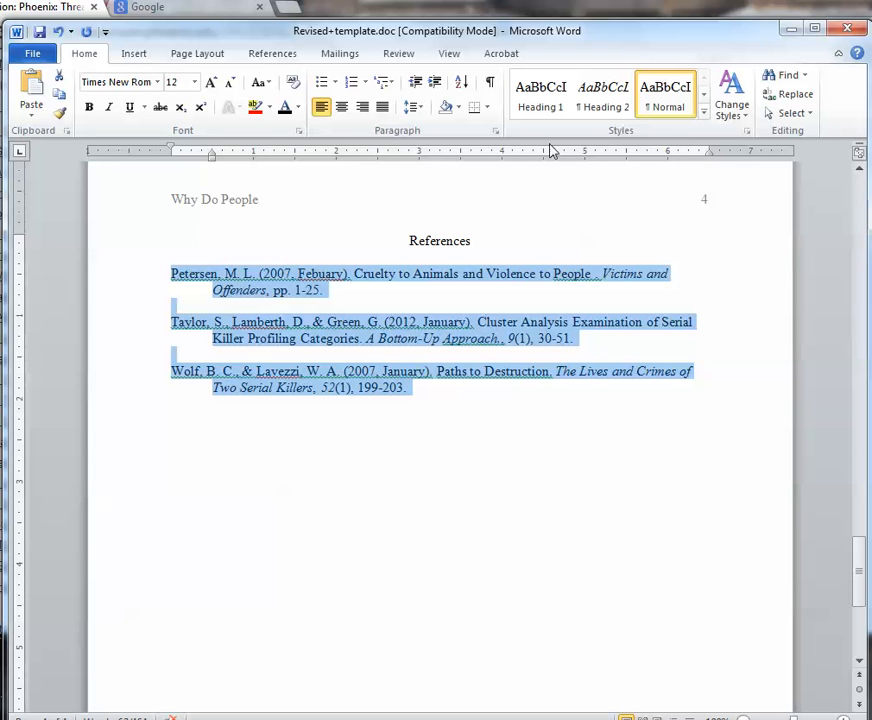
# Set the reference entries to double line spacing, with no space added between paragraphs of the same style
pyautogui.click(495, 132)
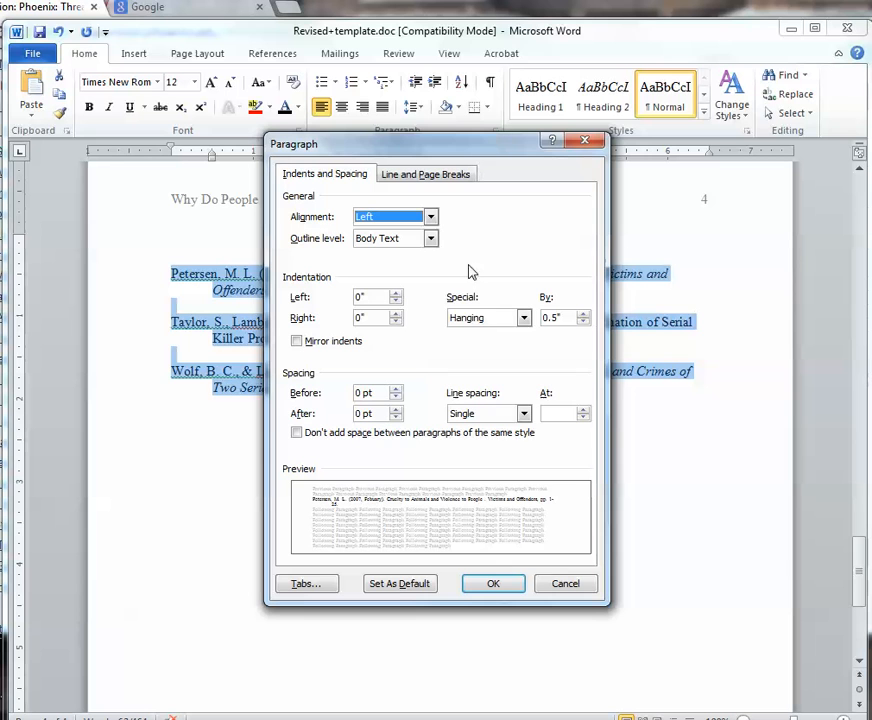
pyautogui.click(522, 414)
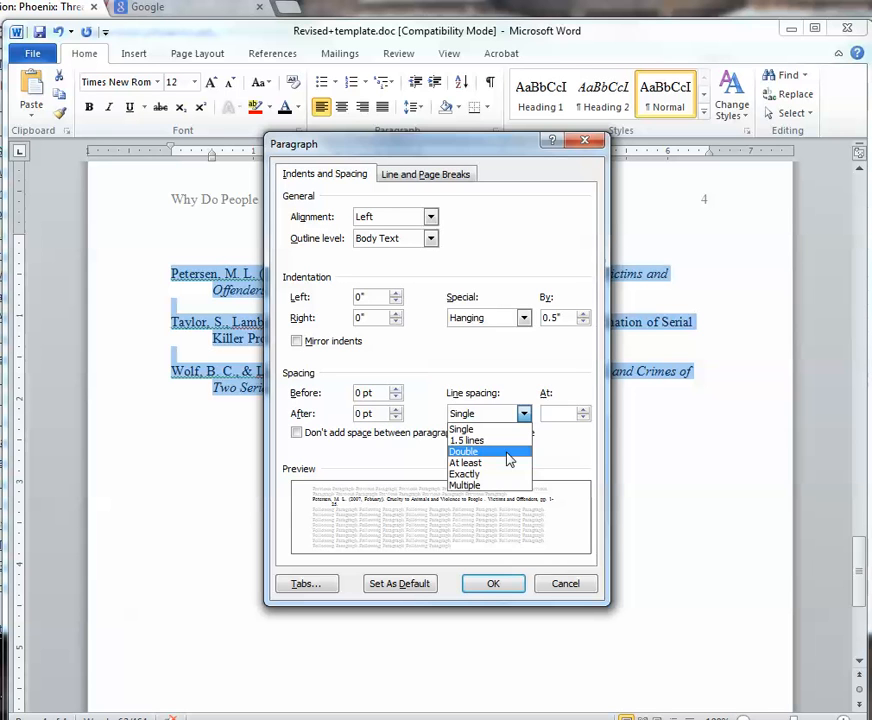
pyautogui.click(507, 451)
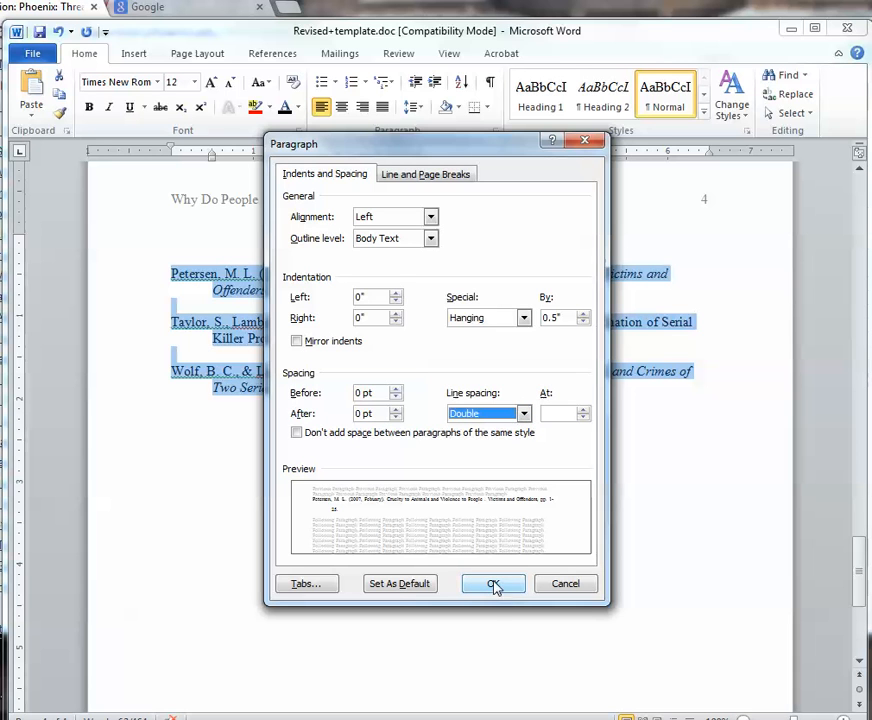
pyautogui.moveTo(469, 148); pyautogui.dragTo(471, 180)
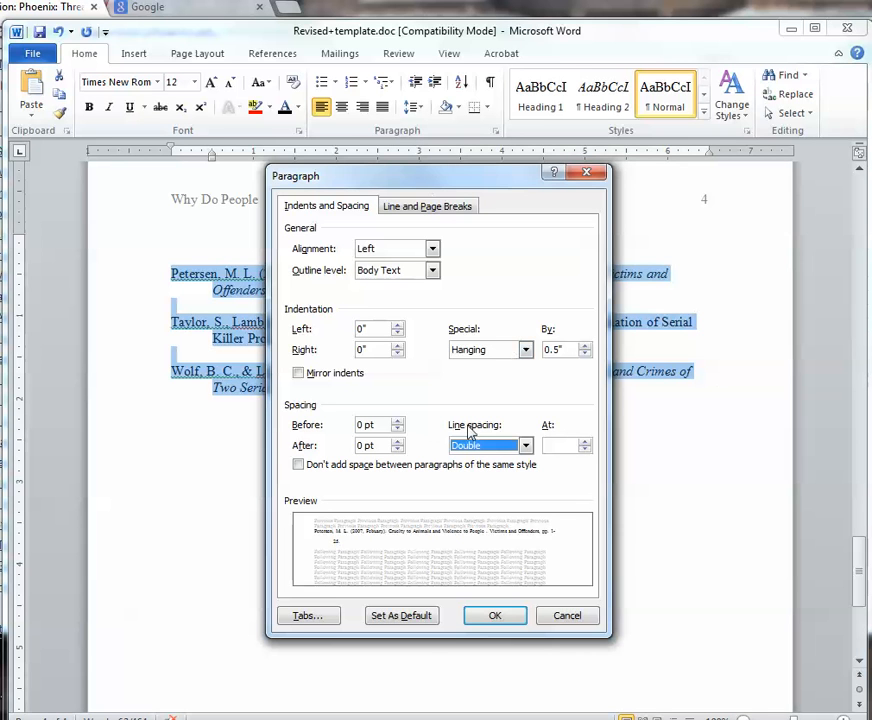
pyautogui.click(525, 445)
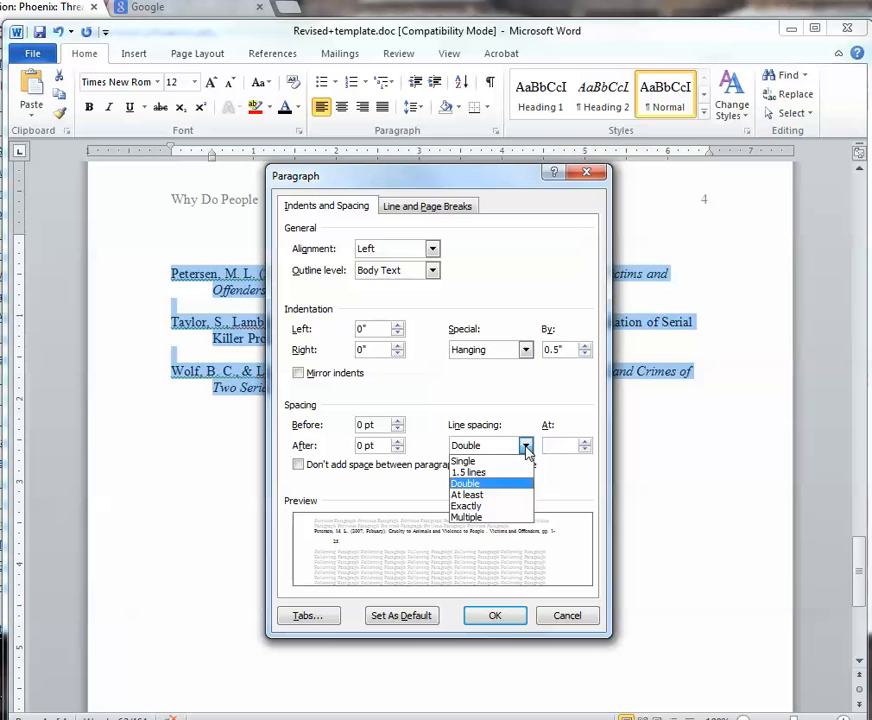
pyautogui.click(516, 486)
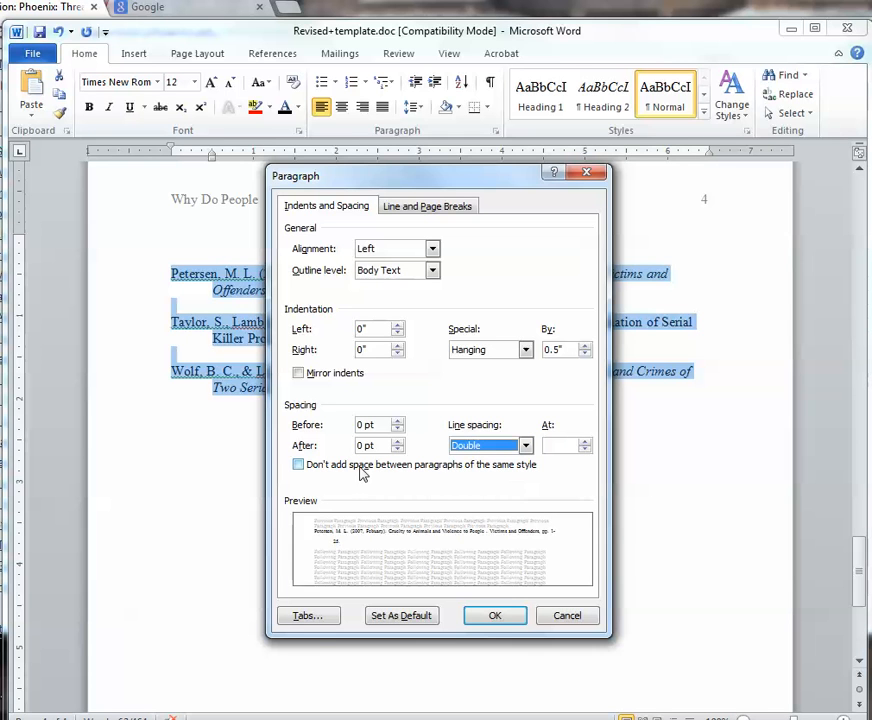
pyautogui.click(297, 466)
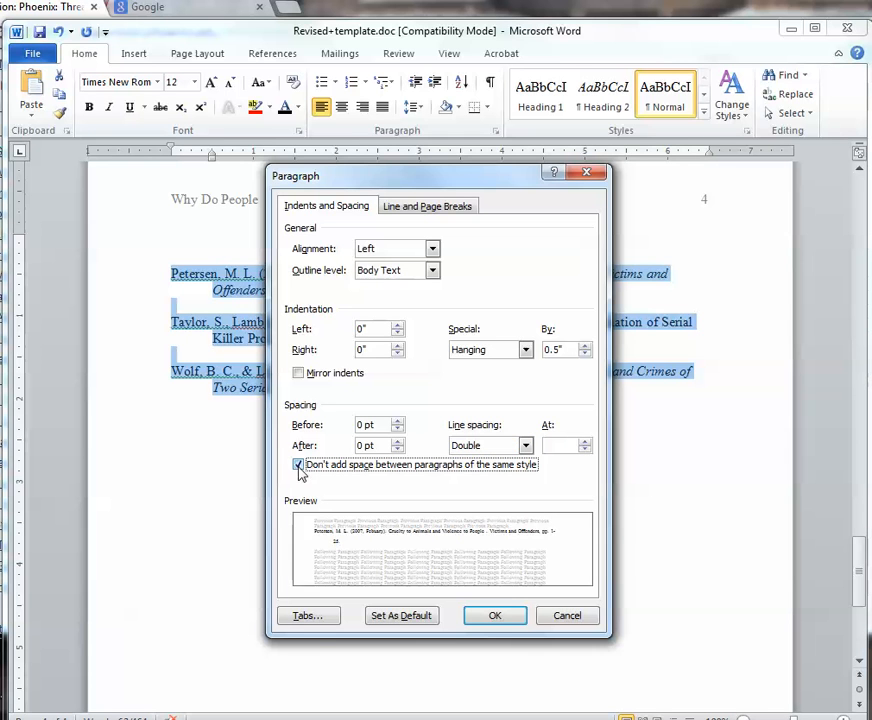
pyautogui.click(495, 616)
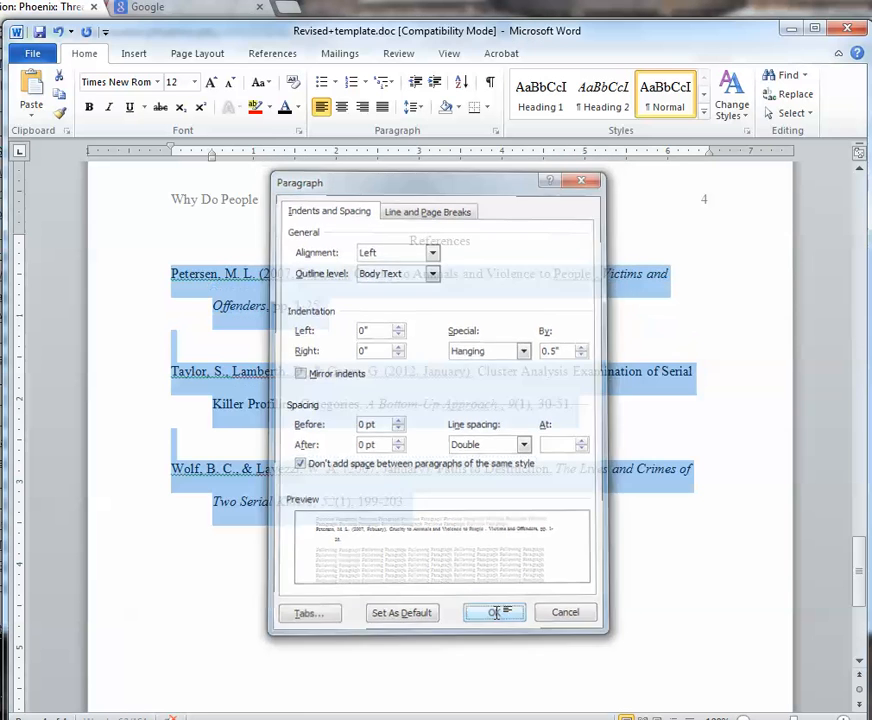
# Delete the blank lines between the three reference entries
pyautogui.click(361, 435)
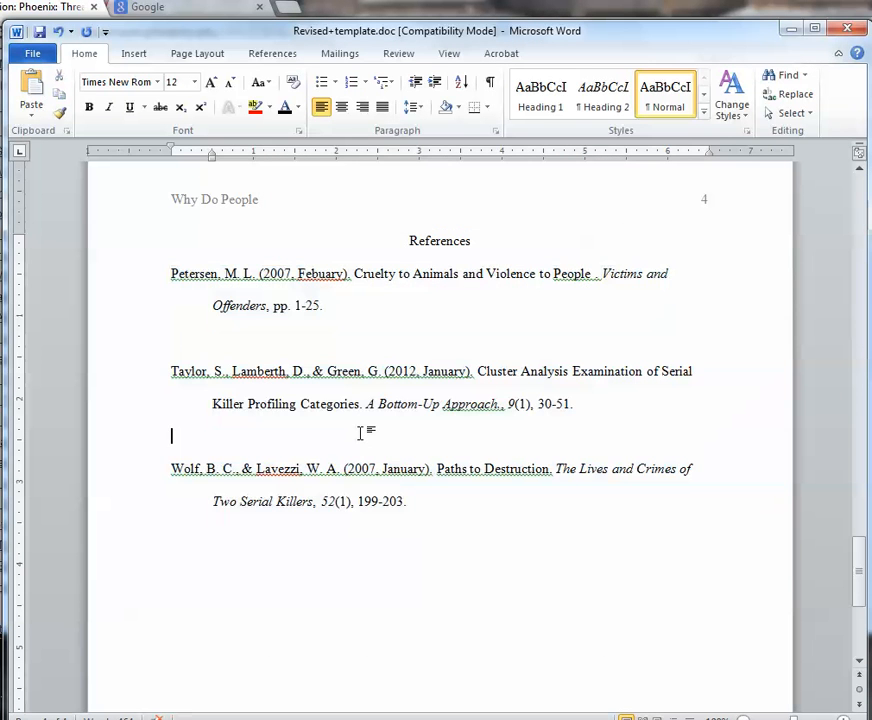
pyautogui.press('Delete')
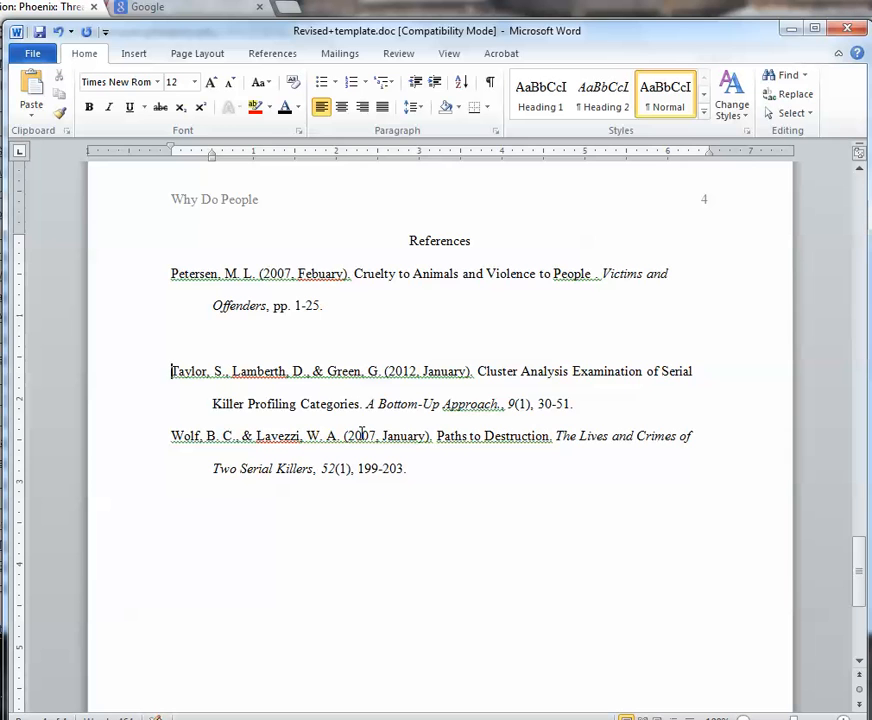
pyautogui.press('Up')
pyautogui.press('Delete')
pyautogui.press('Up')
pyautogui.press('Up')
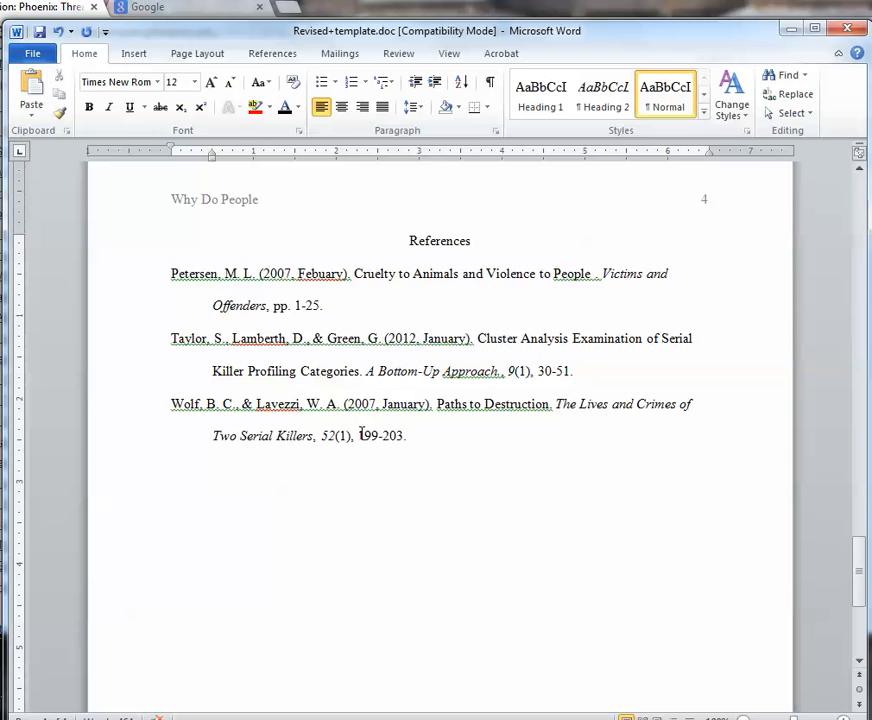
# Delete the blank line above the "Types of serial killer history" heading, and push the References heading back onto the next page
pyautogui.moveTo(864, 555); pyautogui.dragTo(866, 486)
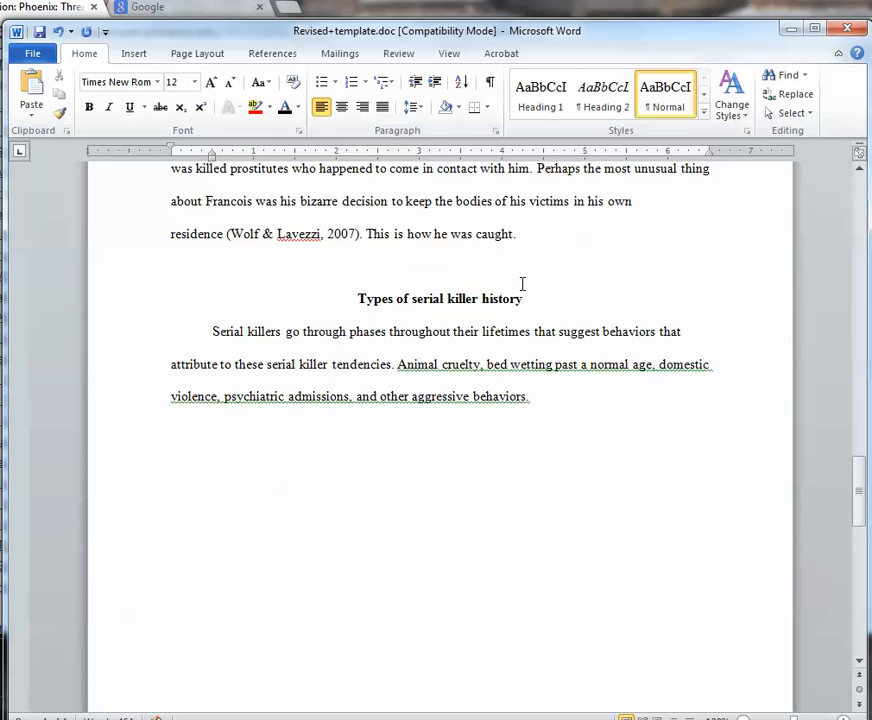
pyautogui.click(515, 272)
pyautogui.press('Delete')
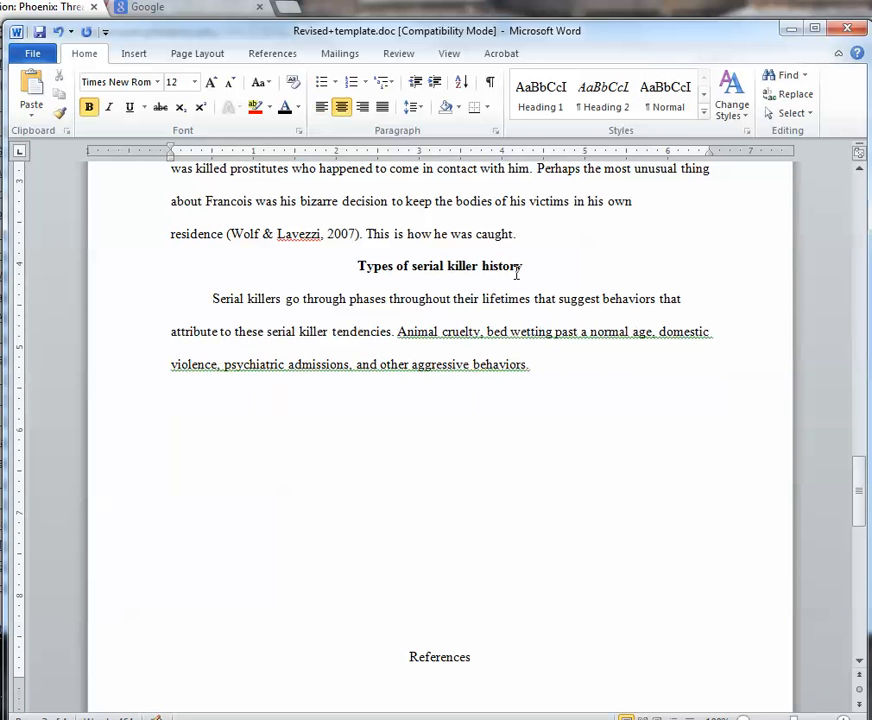
pyautogui.doubleClick(494, 503)
pyautogui.press('Return')
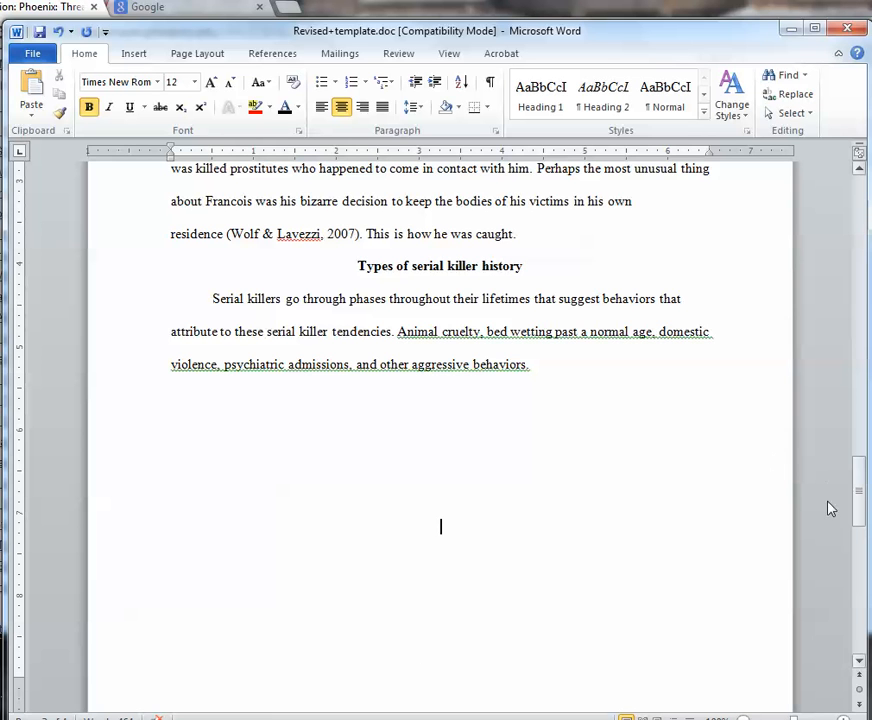
# Remove the blank lines above the heading "Serial killers are most always caught, and this is how" and the period ending it
pyautogui.moveTo(857, 487); pyautogui.dragTo(857, 429)
pyautogui.click(524, 414)
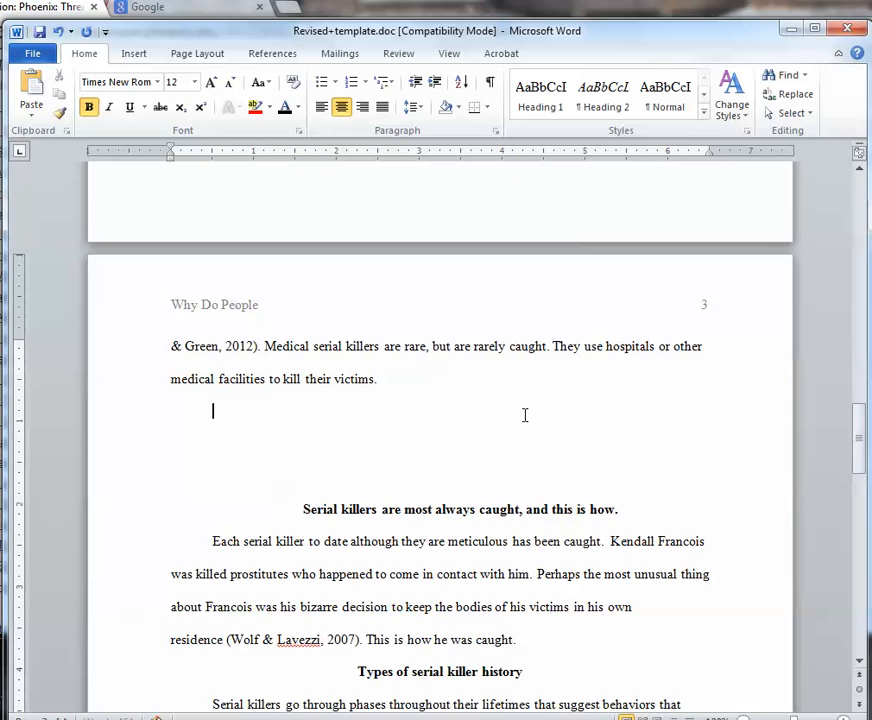
pyautogui.press('Delete')
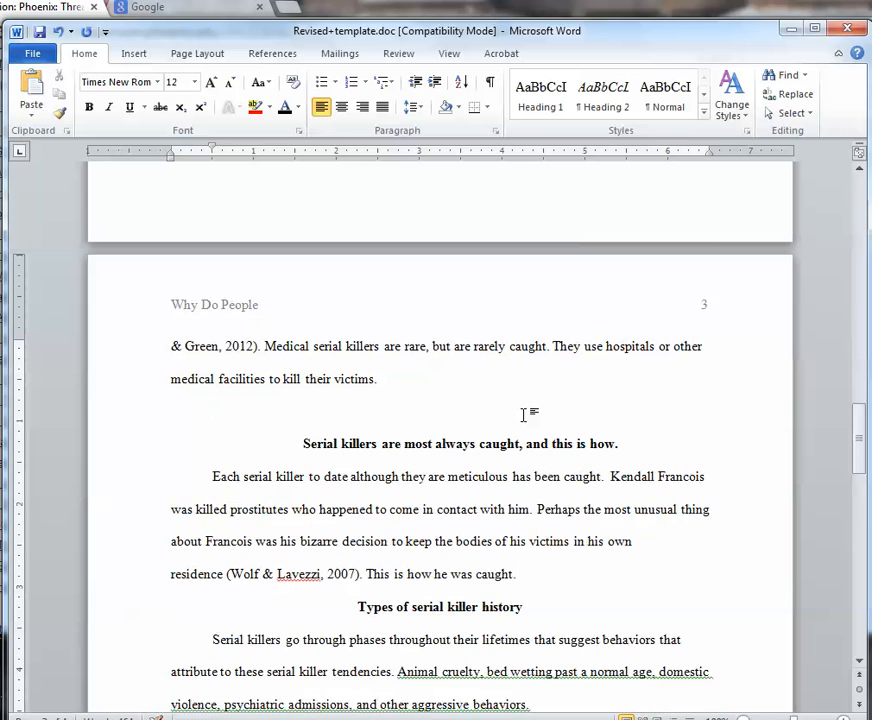
pyautogui.press('Delete')
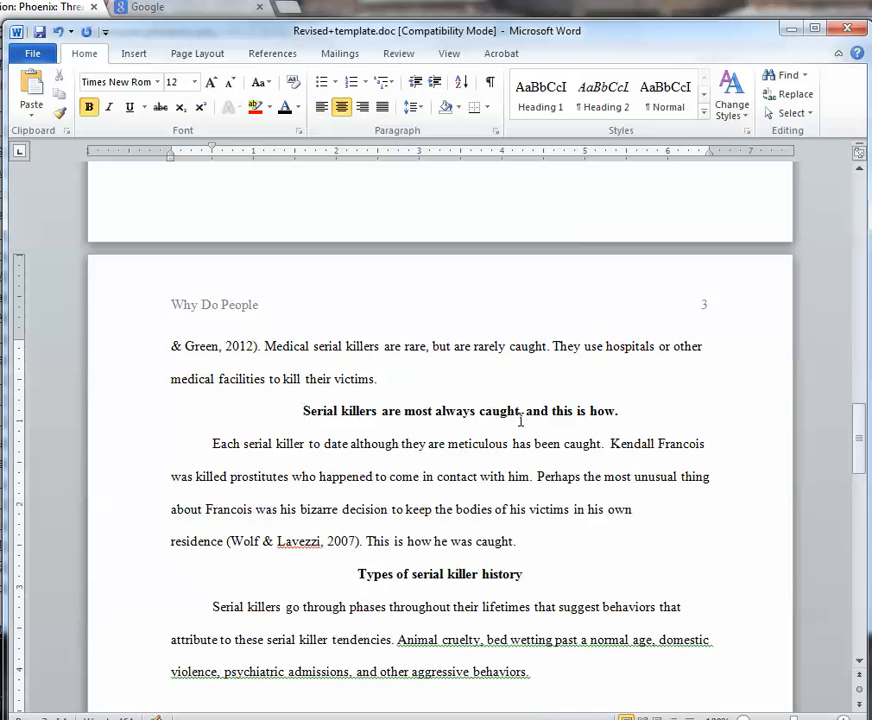
pyautogui.click(620, 410)
pyautogui.press('BackSpace')
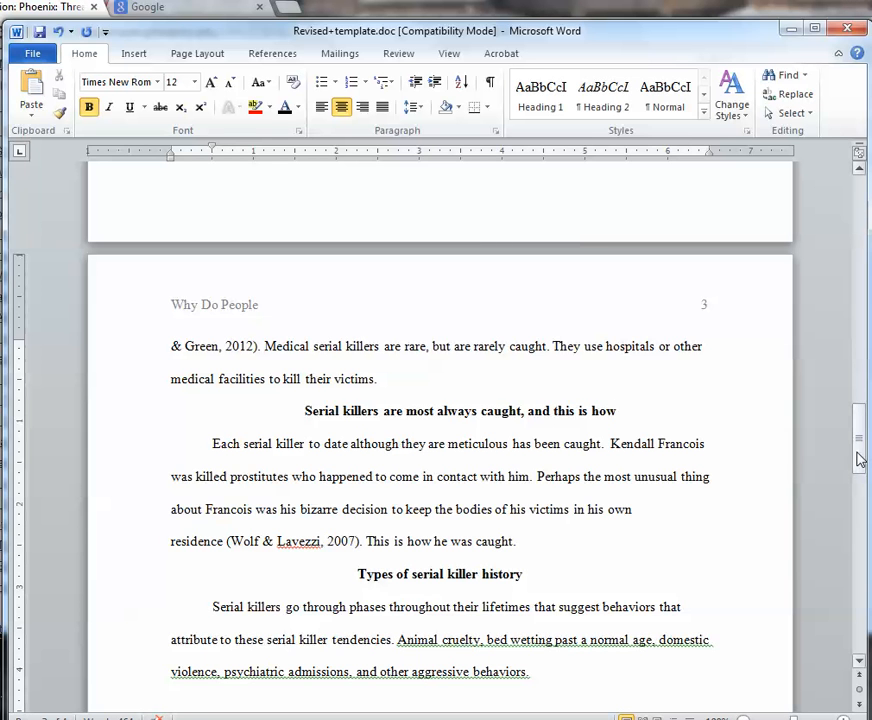
# Remove the period at the end of the heading "Each serial killer has particular crimes that make them individual"
pyautogui.moveTo(858, 459); pyautogui.dragTo(858, 426)
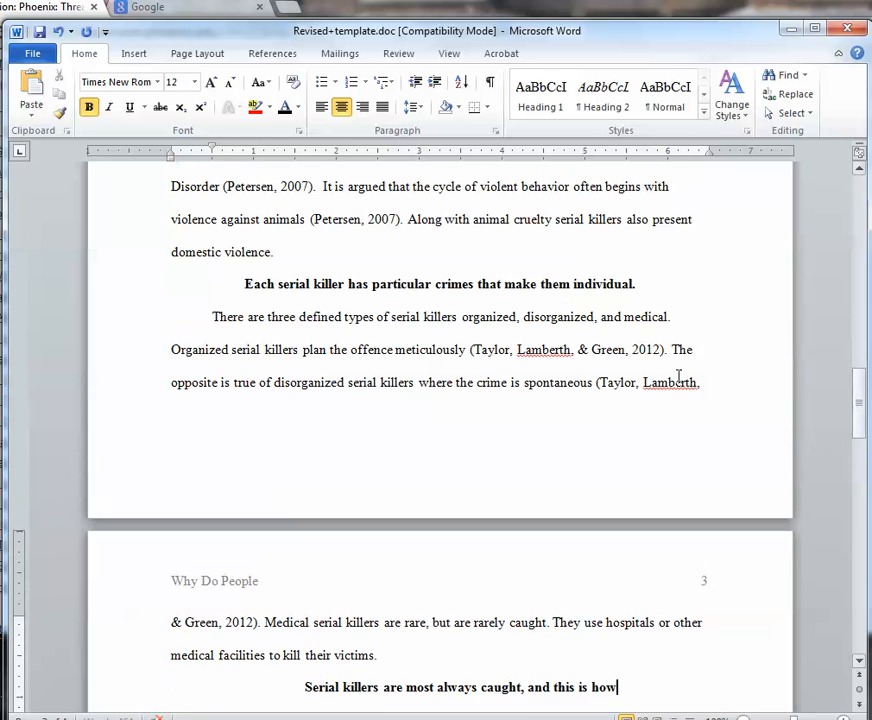
pyautogui.click(640, 285)
pyautogui.press('BackSpace')
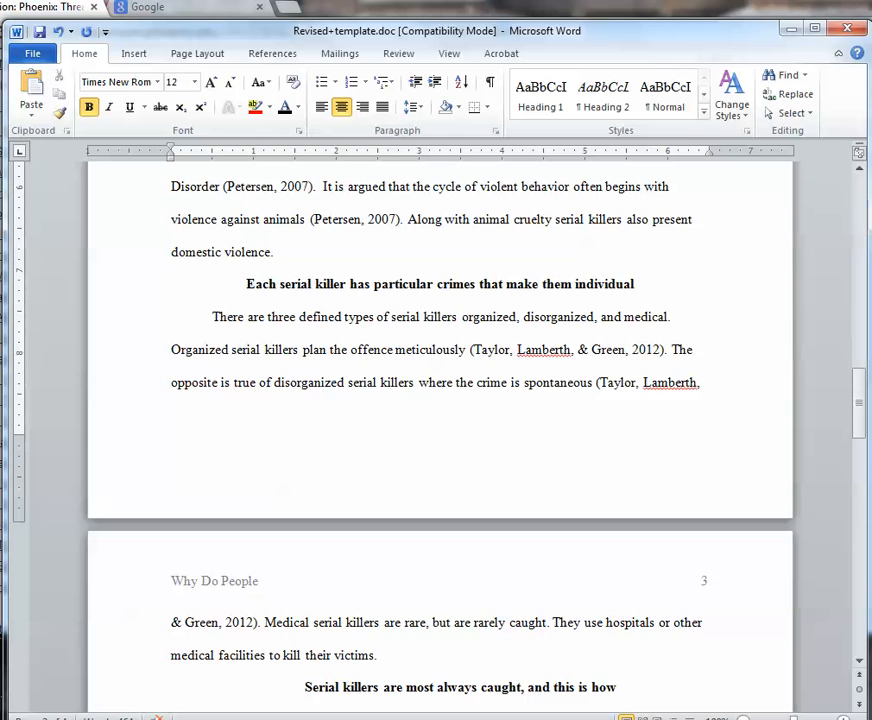
# Remove the period ending the heading "The life history of serial killers" and the blank lines above it on page 2
pyautogui.moveTo(858, 385); pyautogui.dragTo(858, 370)
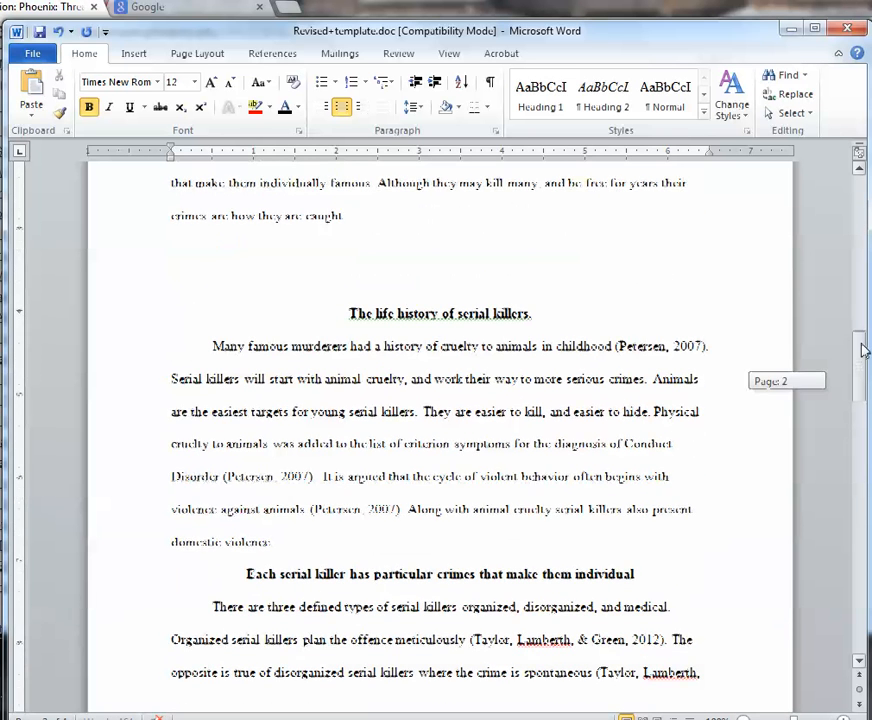
pyautogui.click(545, 313)
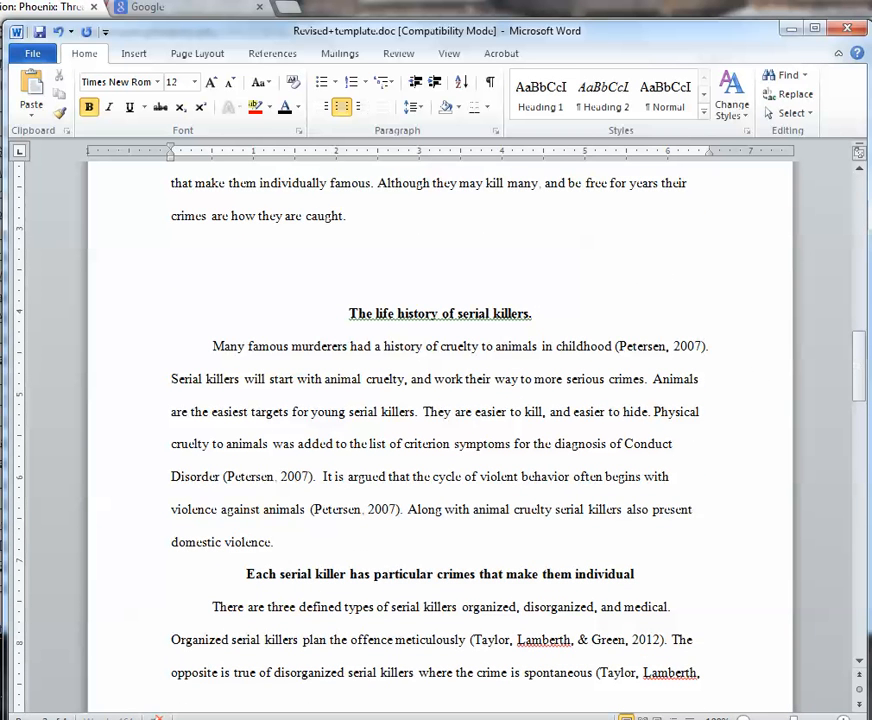
pyautogui.press('BackSpace')
pyautogui.press('Up')
pyautogui.press('Up')
pyautogui.press('Delete')
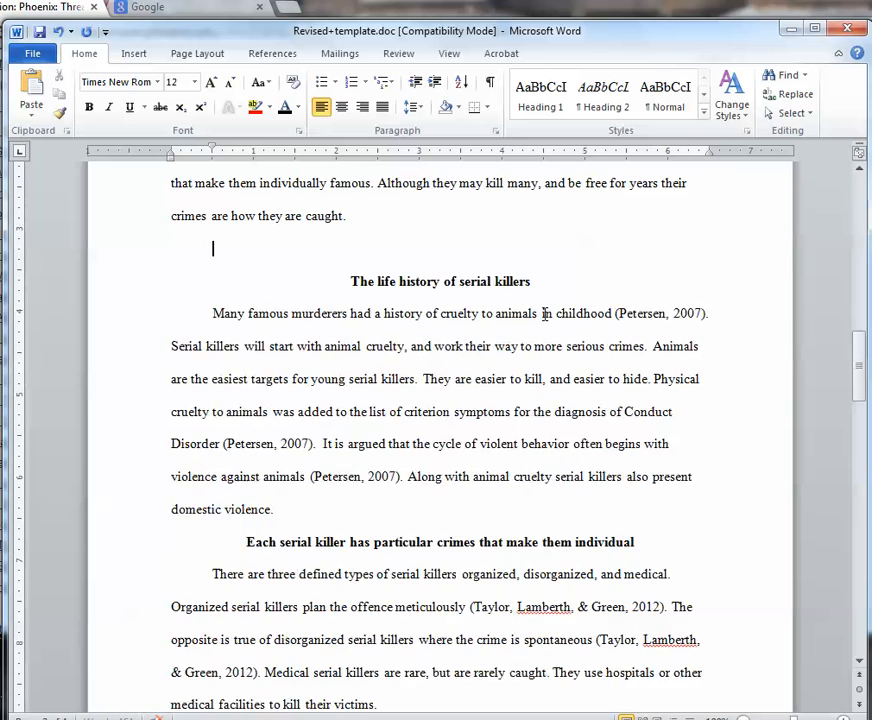
pyautogui.press('Delete')
pyautogui.press('Down')
pyautogui.press('Down')
pyautogui.press('Down')
pyautogui.press('Down')
pyautogui.press('Down')
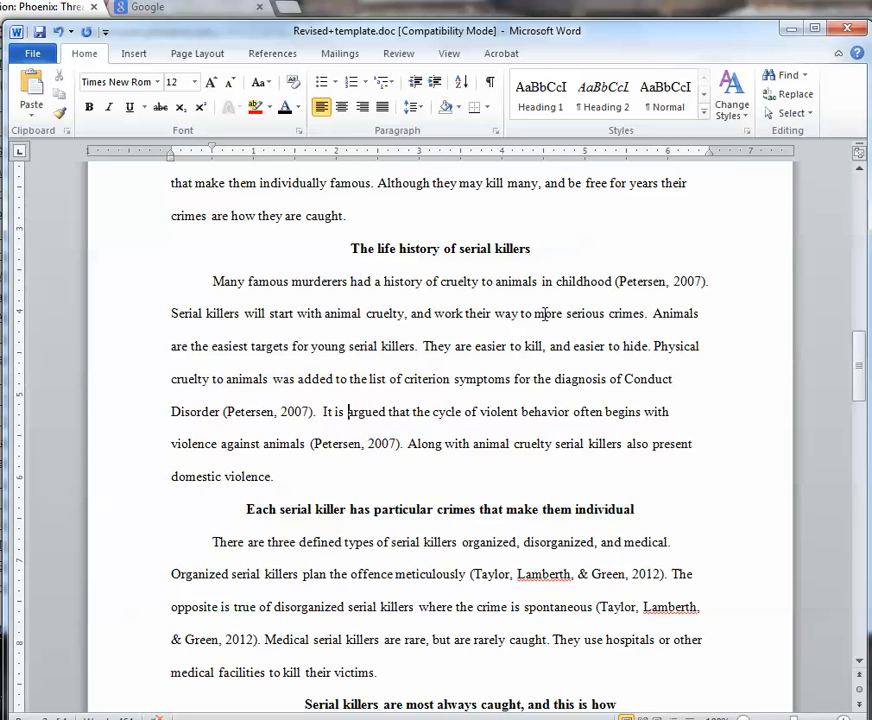
# Replace the period after "Serial killers" in the opening sentence with a double hyphen and make the following "they" lowercase
pyautogui.moveTo(860, 370); pyautogui.dragTo(858, 321)
pyautogui.click(422, 332)
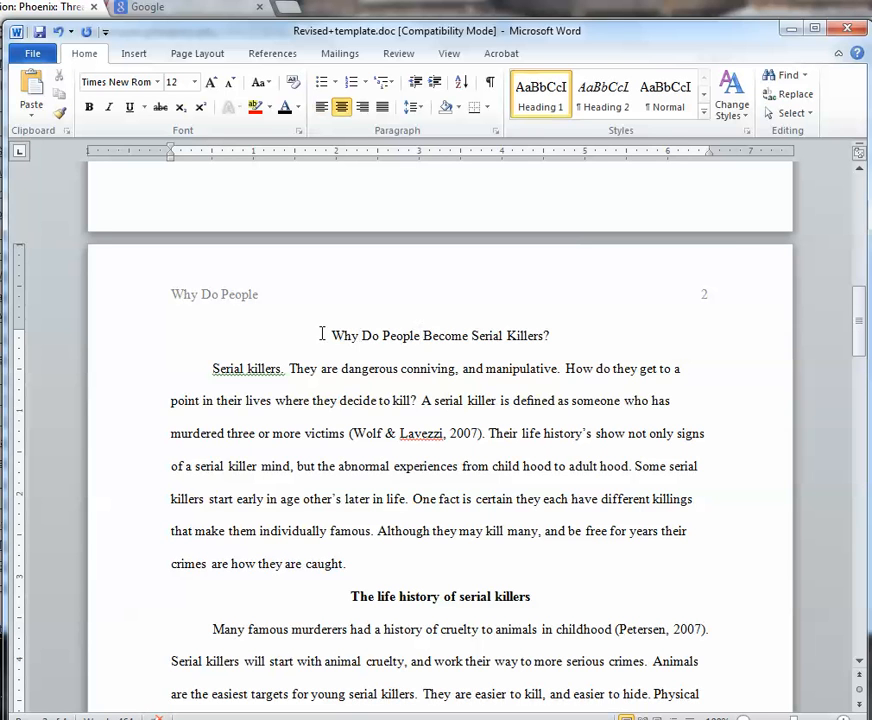
pyautogui.click(288, 368)
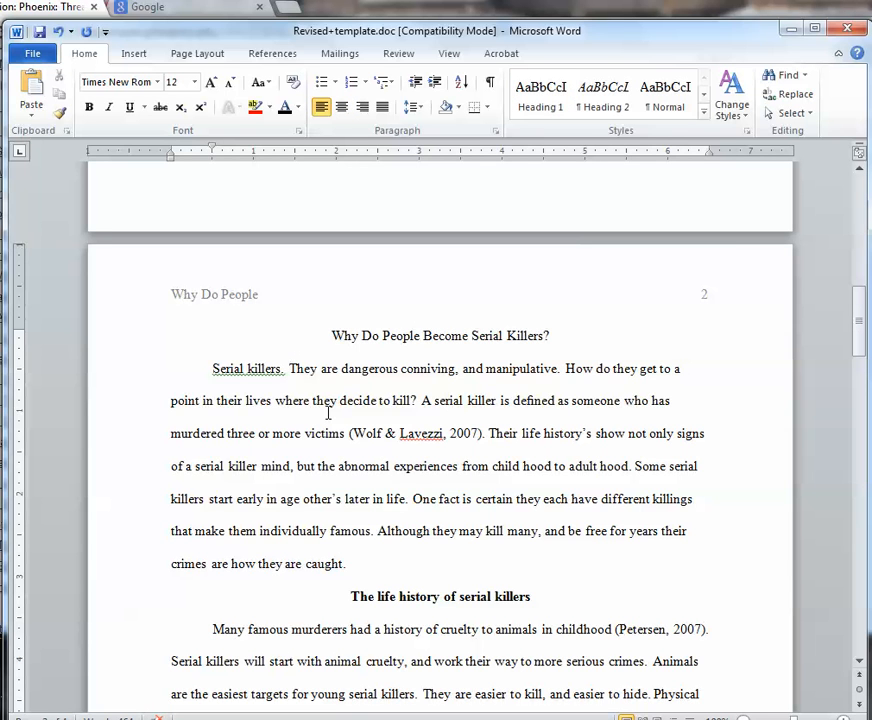
pyautogui.press('BackSpace')
pyautogui.press('BackSpace')
pyautogui.press('BackSpace')
pyautogui.write('--')
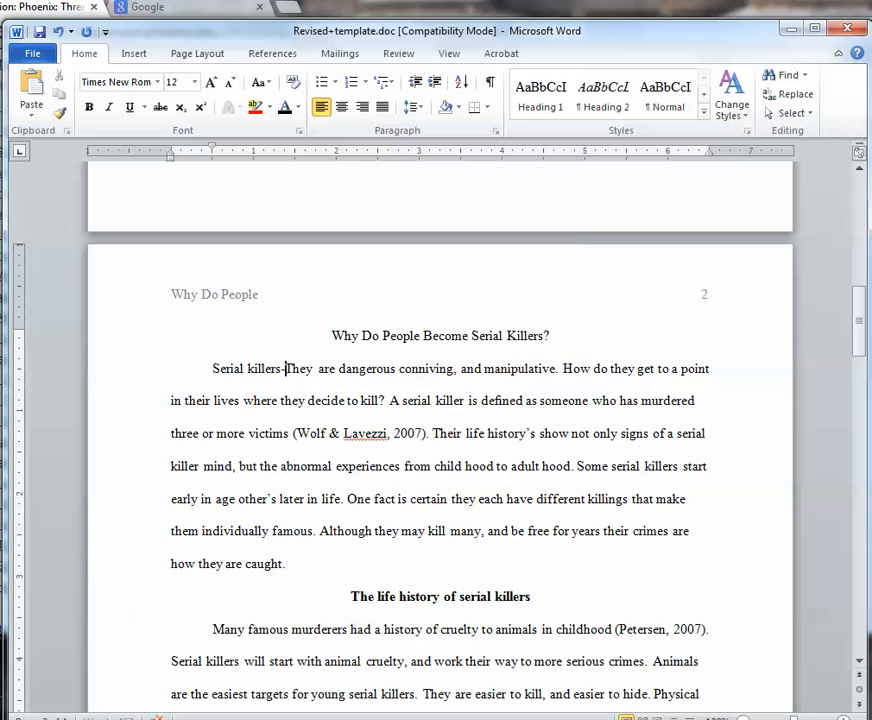
pyautogui.press('Delete')
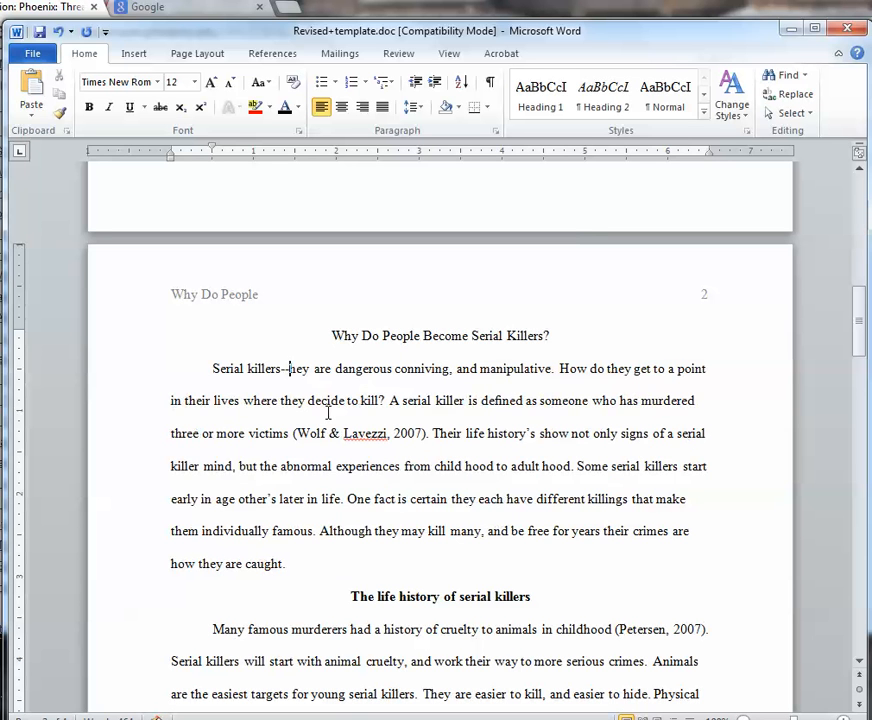
pyautogui.write('t')
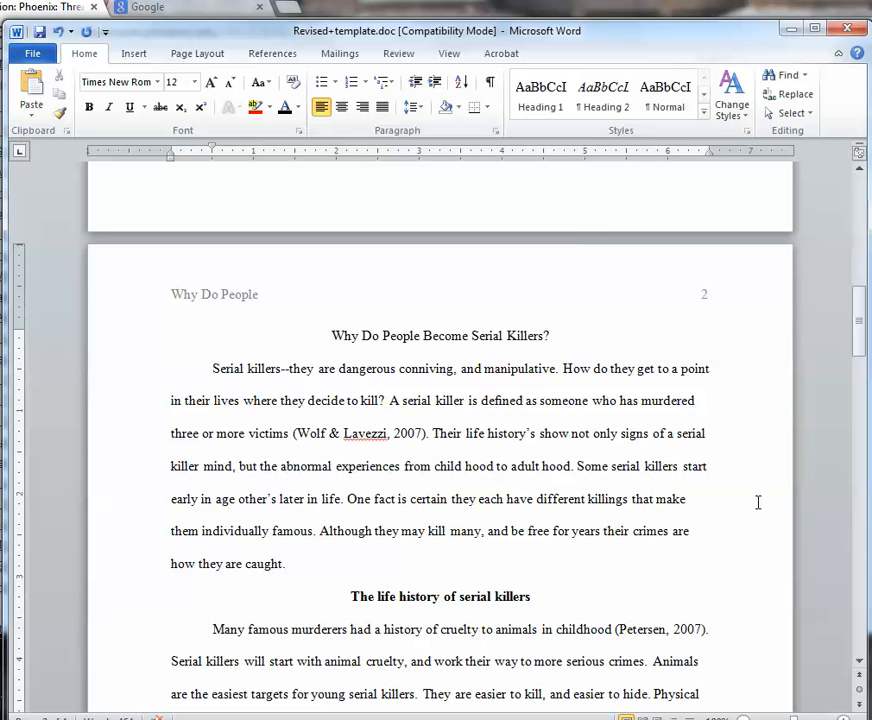
# Try a period between "three or more victims" and its in-text citation, and remove it again
pyautogui.moveTo(858, 302); pyautogui.dragTo(866, 325)
pyautogui.click(391, 319)
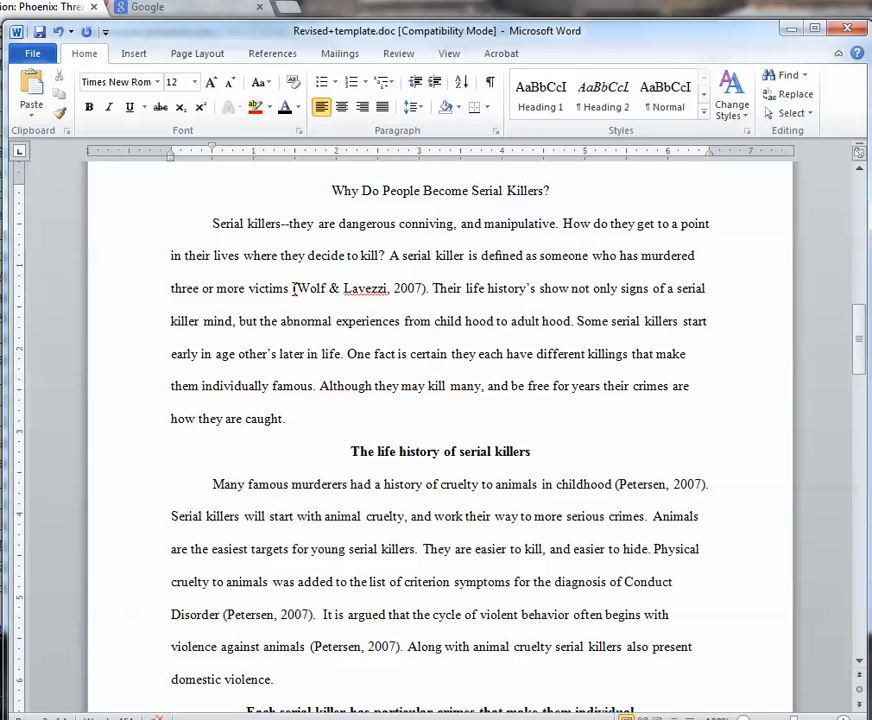
pyautogui.moveTo(293, 288); pyautogui.dragTo(435, 296)
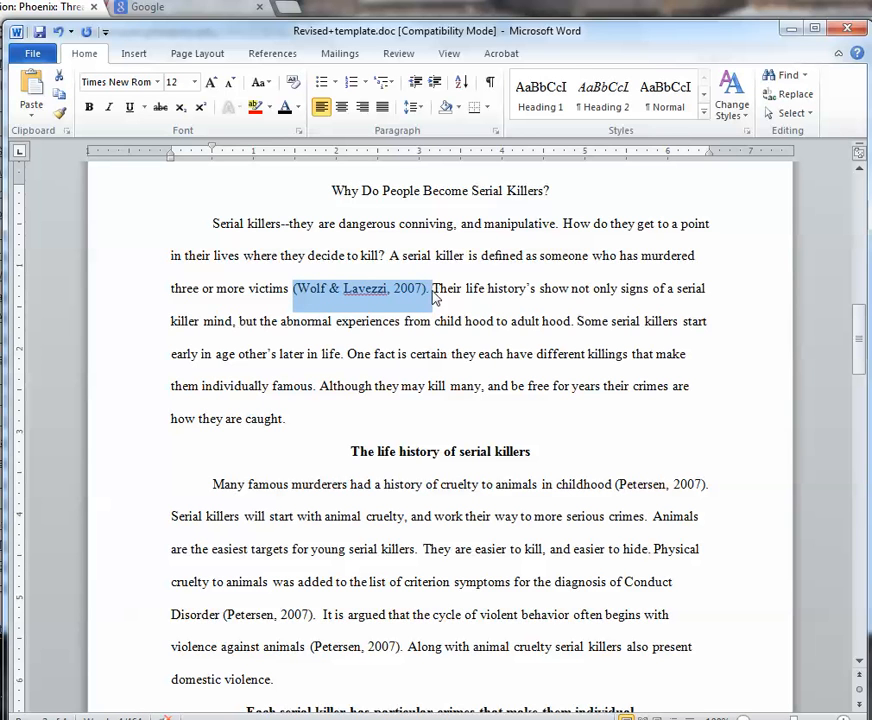
pyautogui.click(434, 293)
pyautogui.click(291, 289)
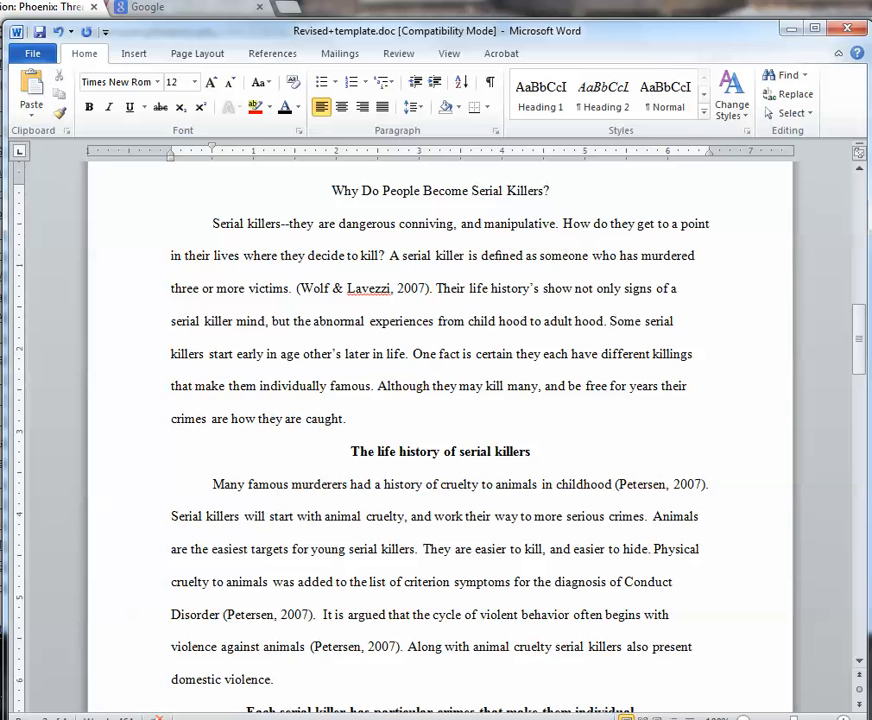
pyautogui.press('BackSpace')
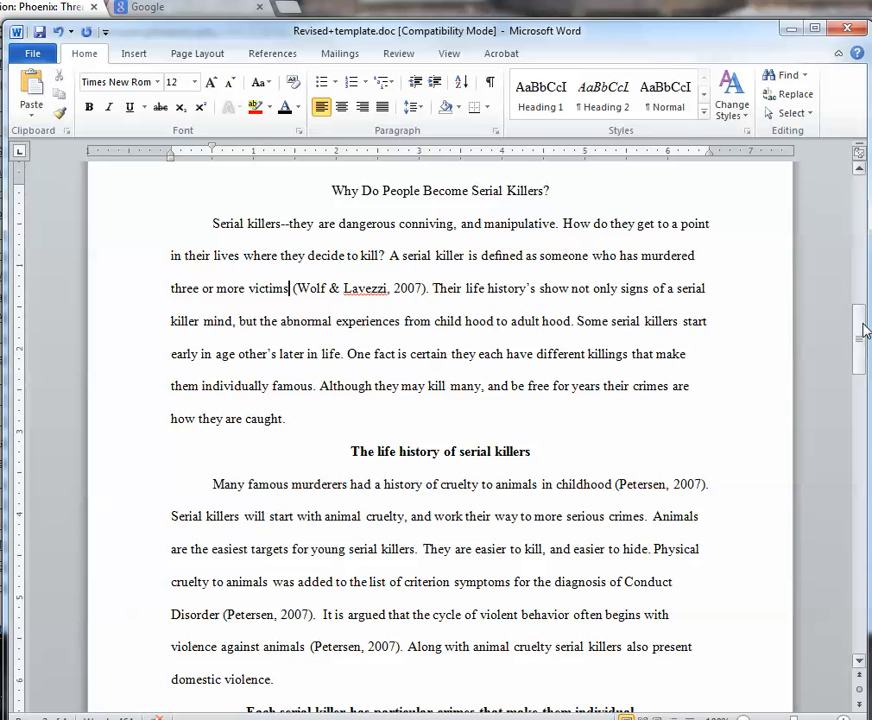
# Insert a line break above the heading "Serial killers are most always caught, and this is how" to move it onto page 3
pyautogui.moveTo(862, 327); pyautogui.dragTo(866, 375)
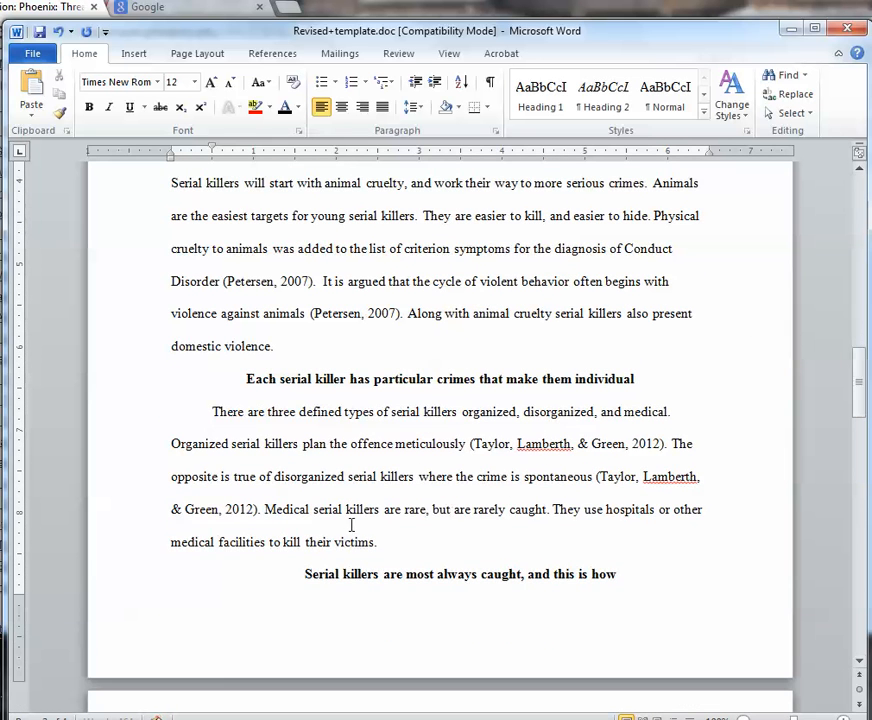
pyautogui.click(410, 316)
pyautogui.moveTo(852, 378)
pyautogui.mouseDown()
pyautogui.moveTo(858, 370)
pyautogui.moveTo(858, 389)
pyautogui.mouseUp()
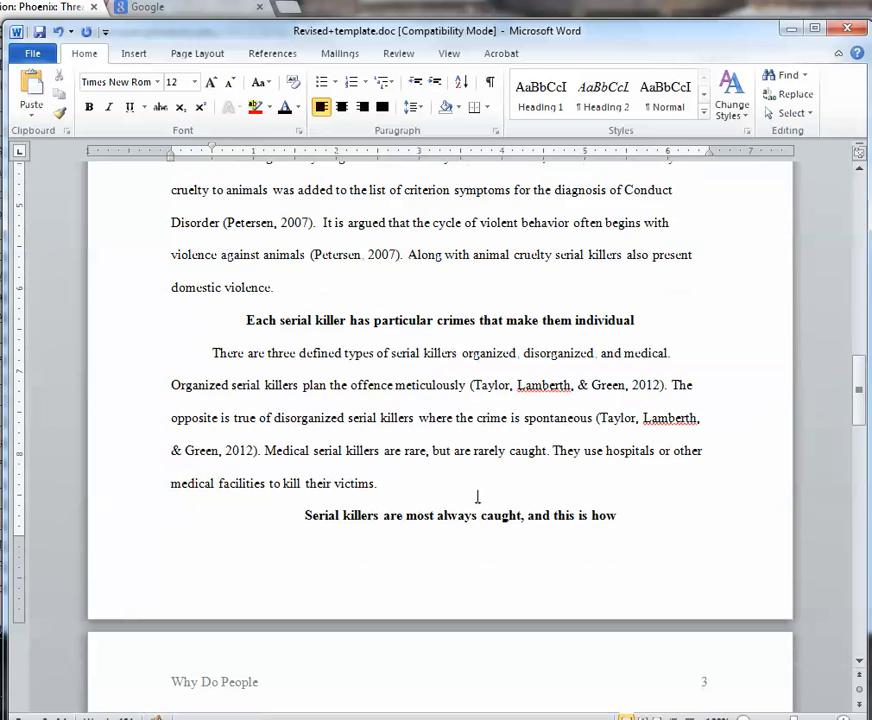
pyautogui.click(430, 494)
pyautogui.press('Return')
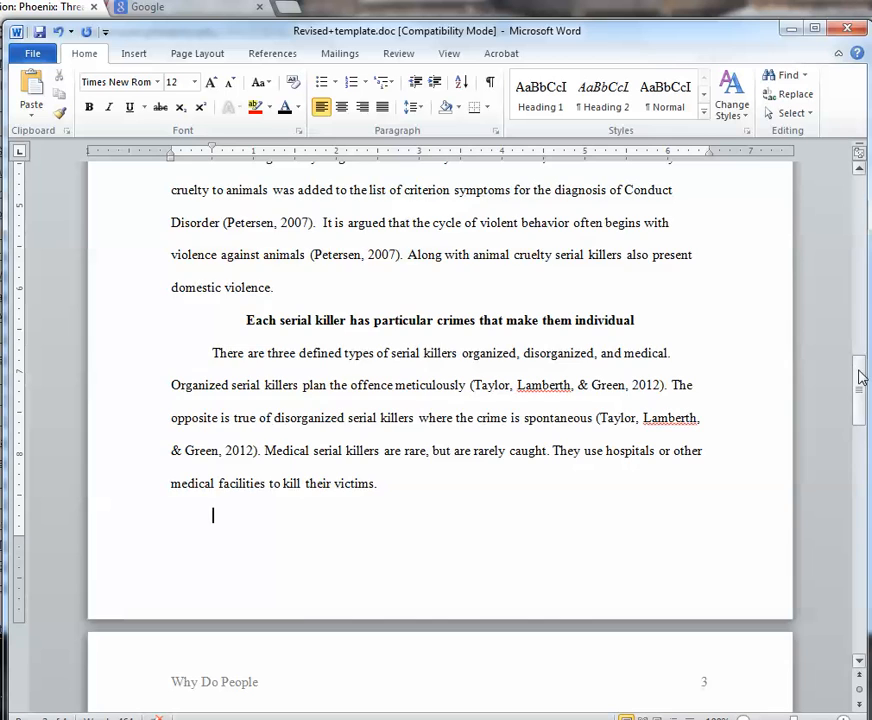
# Add blank lines above the References heading until the references list starts at the top of page 4
pyautogui.moveTo(861, 376); pyautogui.dragTo(856, 486)
pyautogui.click(478, 456)
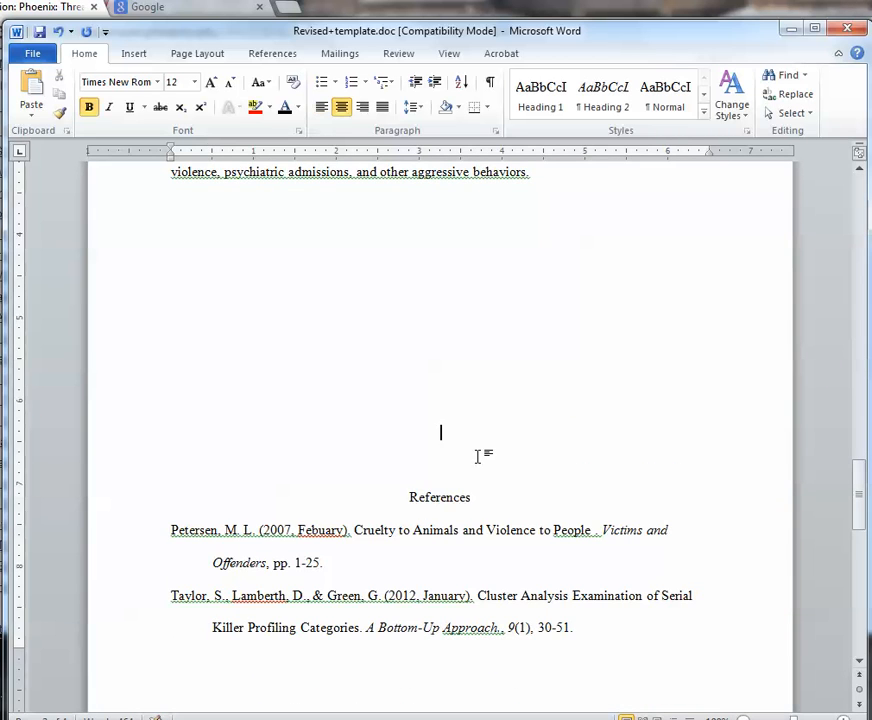
pyautogui.press('Return')
pyautogui.press('Return')
pyautogui.press('Return')
pyautogui.press('Return')
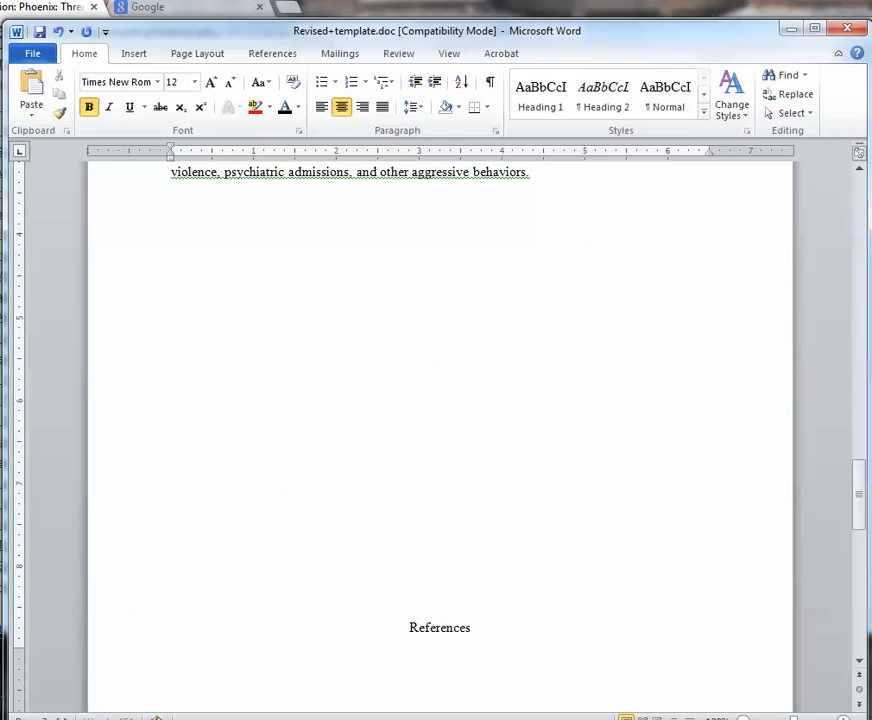
pyautogui.press('Return')
pyautogui.press('Return')
pyautogui.press('Return')
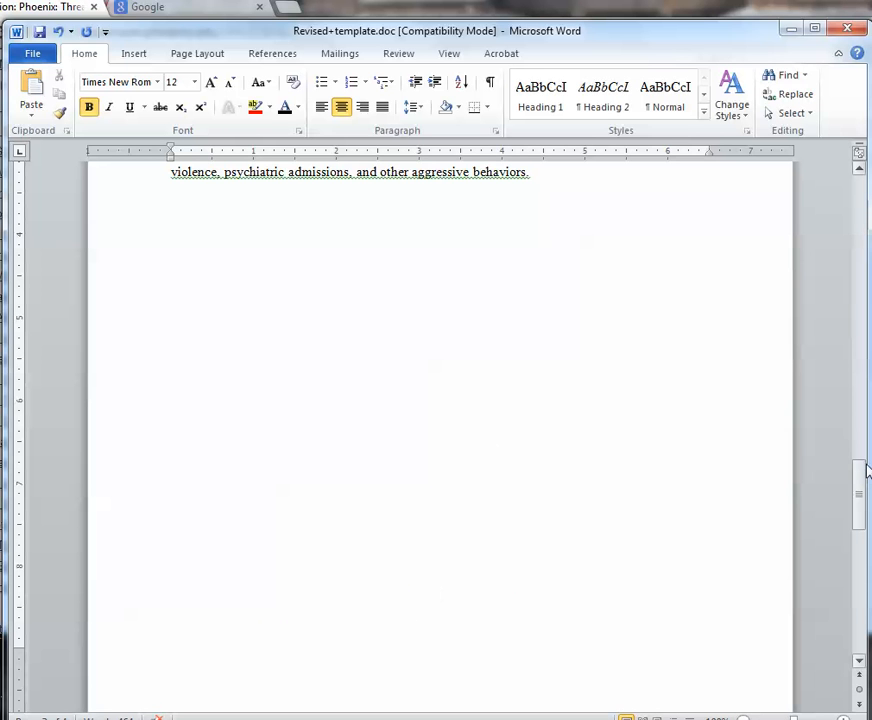
pyautogui.moveTo(858, 486); pyautogui.dragTo(862, 562)
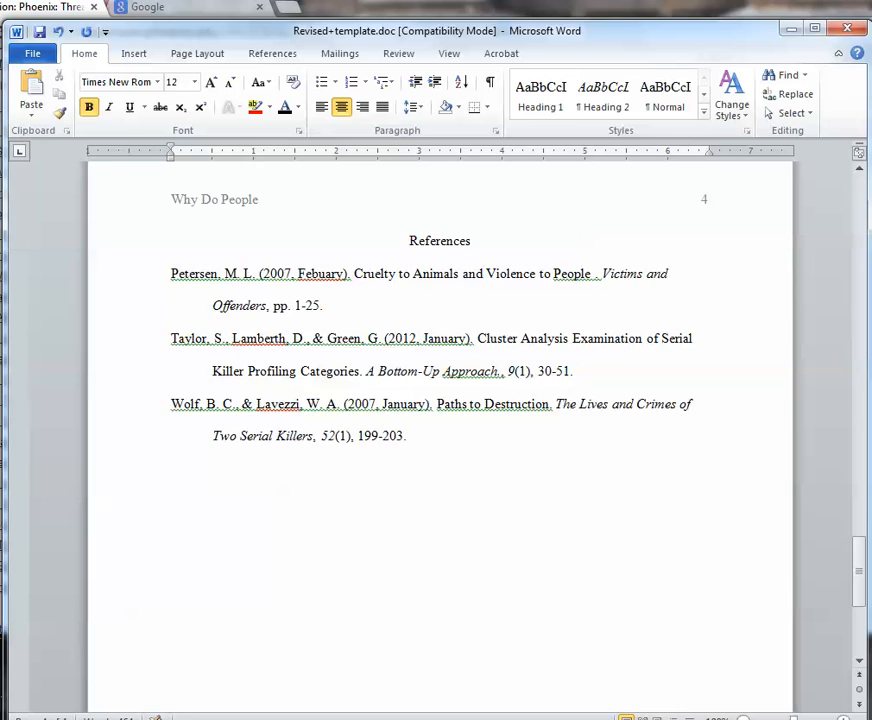
# Bring up the formatting checklist in Document4 and move its window off the References heading of the paper
pyautogui.hotkey('alt', 'Tab')
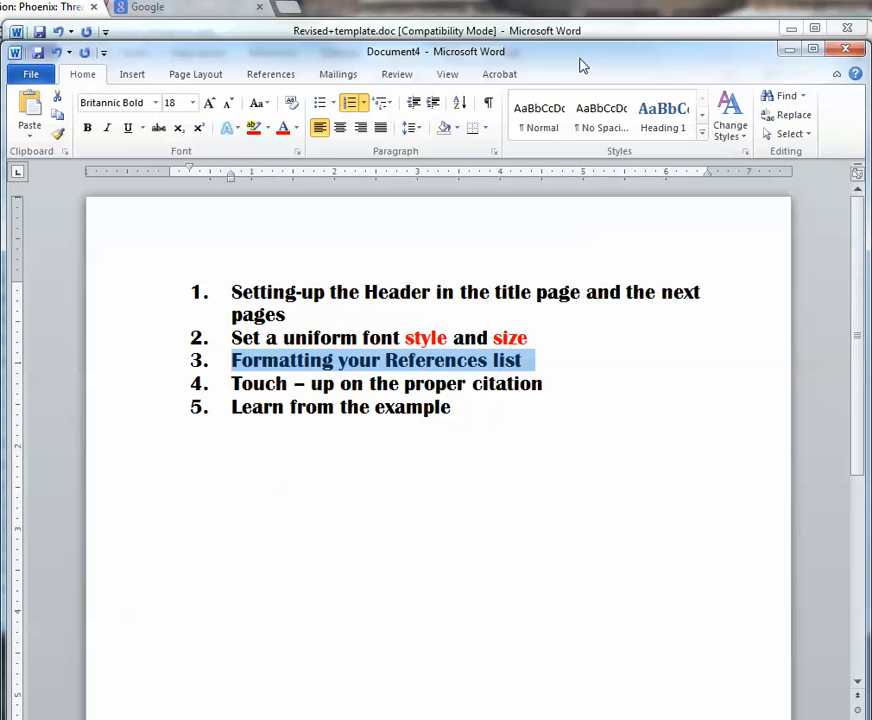
pyautogui.moveTo(583, 65); pyautogui.dragTo(581, 57)
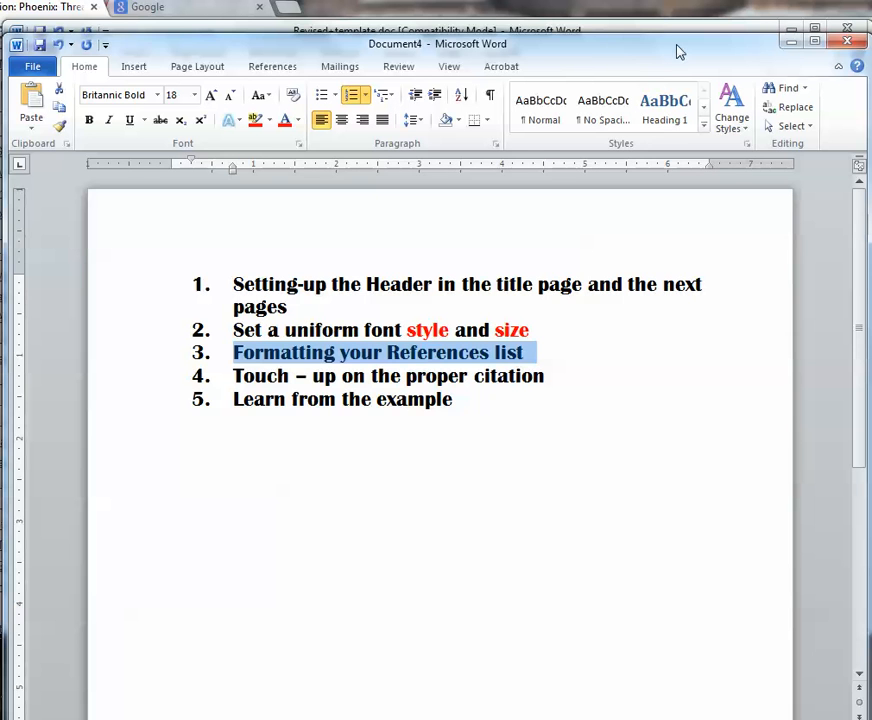
pyautogui.moveTo(677, 46); pyautogui.dragTo(658, 350)
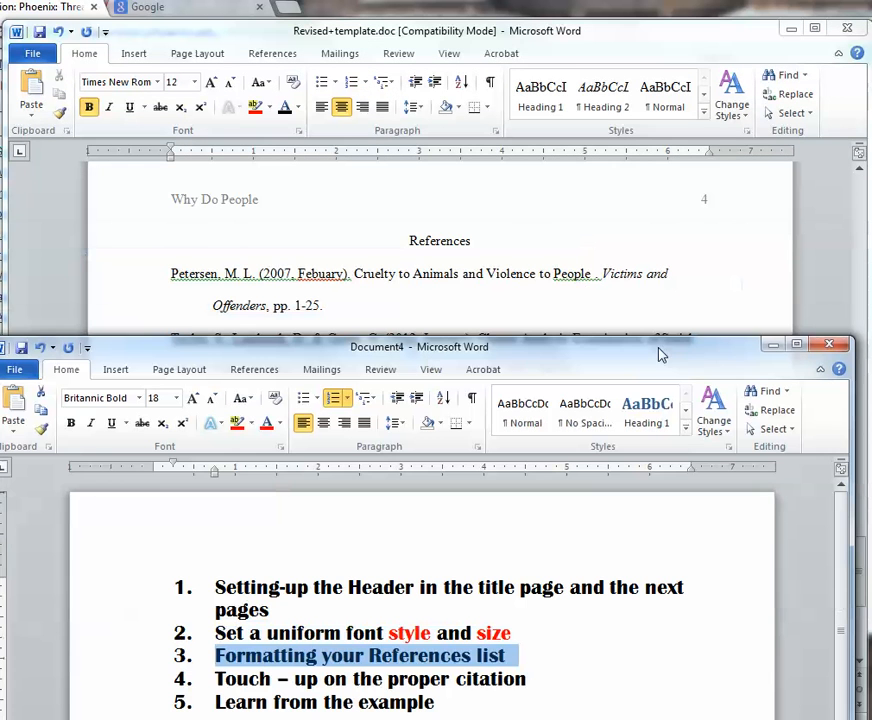
# Return to the paper, review the Paragraph indentation and line spacing settings, and close them without changes
pyautogui.click(497, 134)
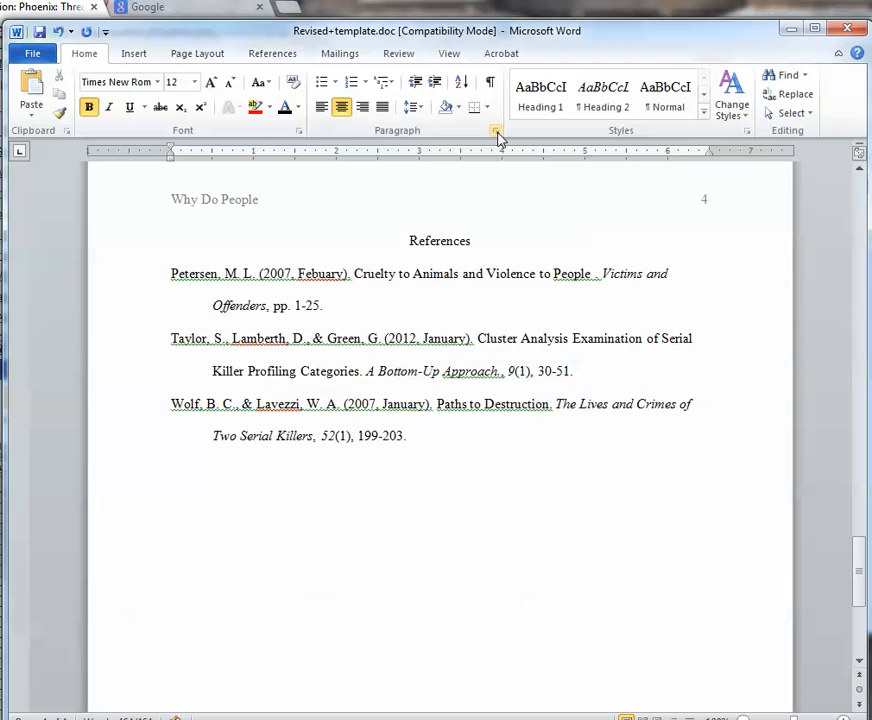
pyautogui.click(497, 134)
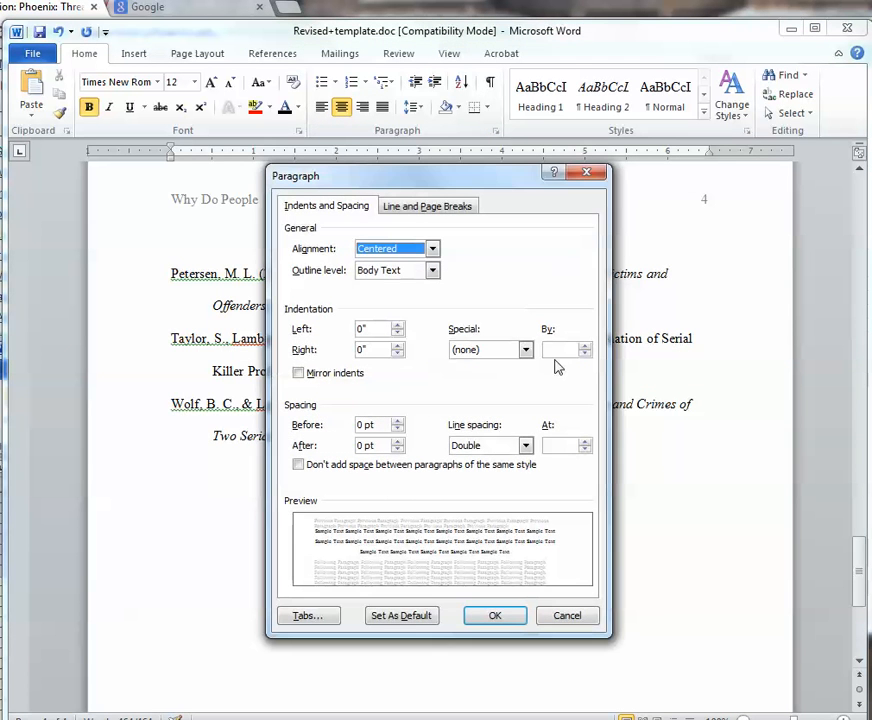
pyautogui.click(500, 614)
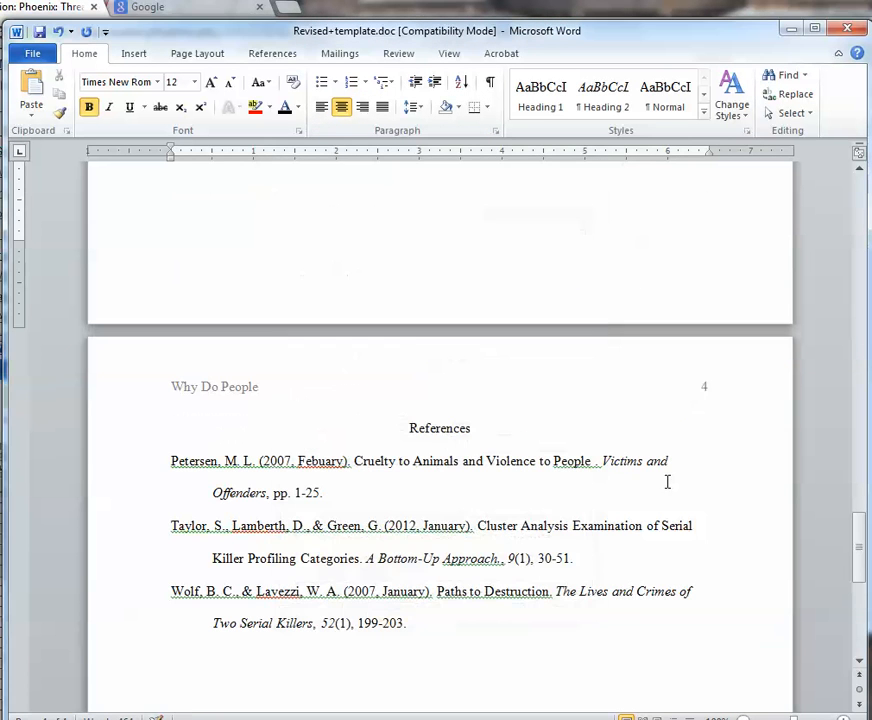
# Minimize the paper to review the formatting checklist in Document4, and bring Revised+template.doc back to the front
pyautogui.click(789, 29)
pyautogui.moveTo(630, 357); pyautogui.dragTo(642, 47)
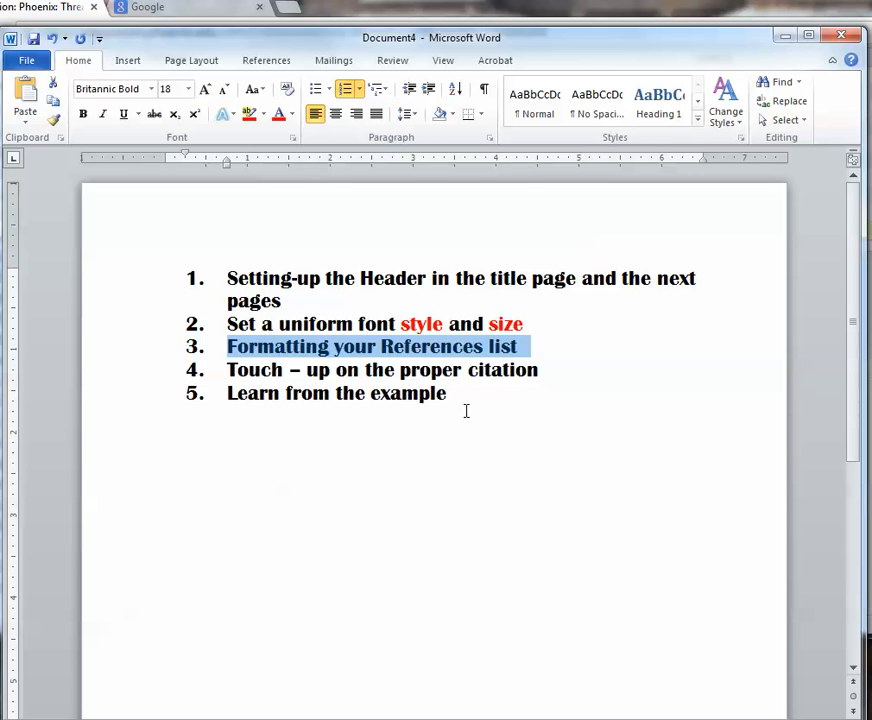
pyautogui.click(461, 394)
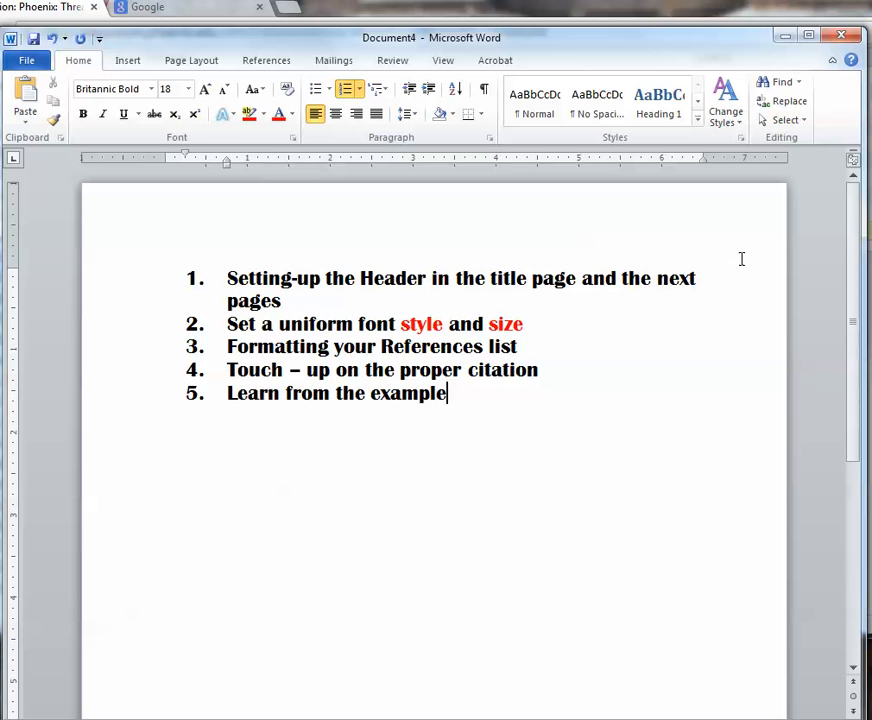
pyautogui.click(784, 35)
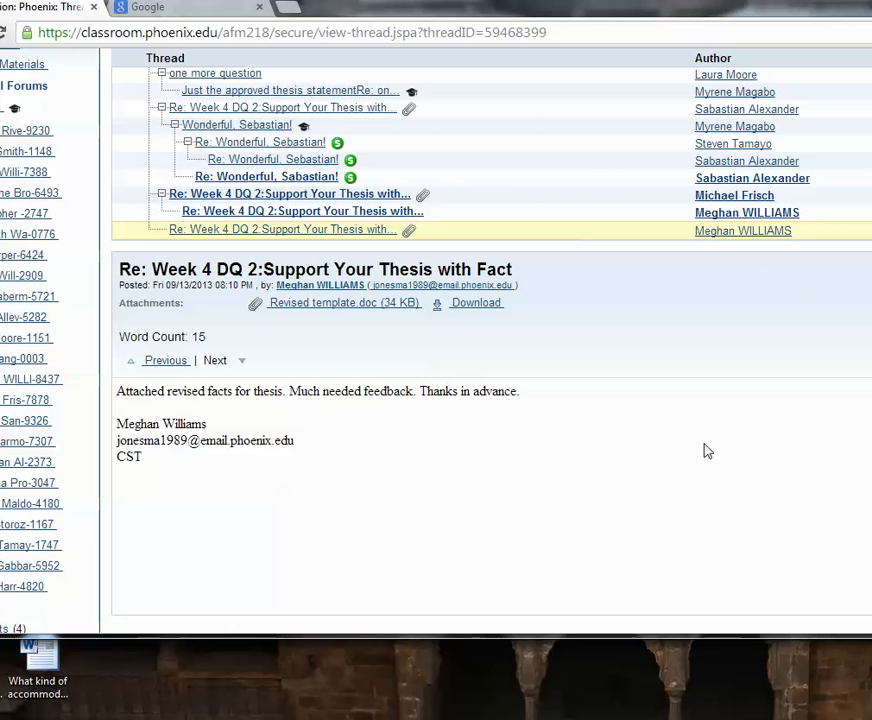
pyautogui.moveTo(350, 719)
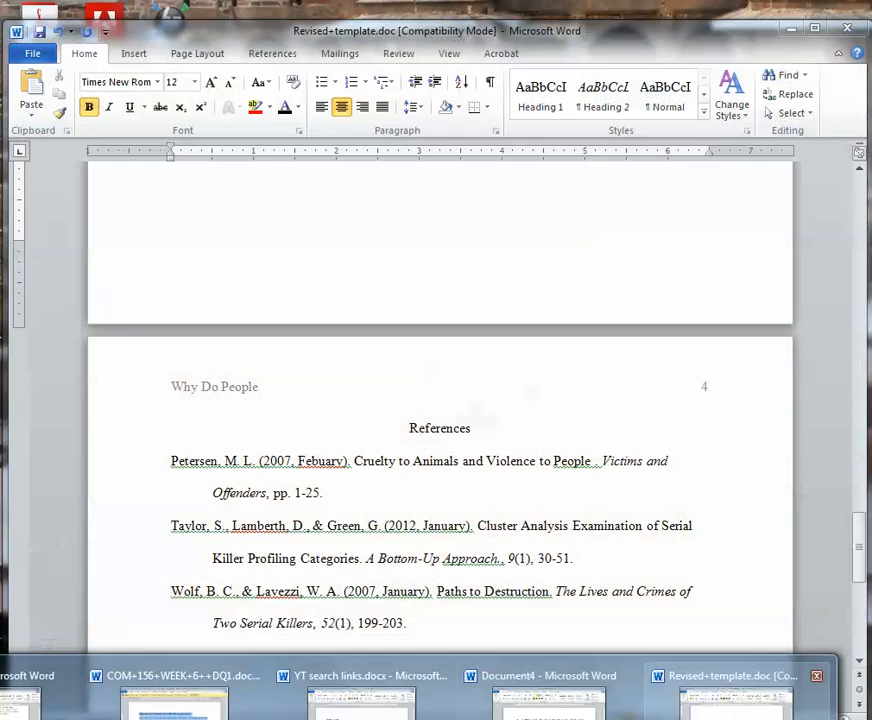
pyautogui.click(735, 698)
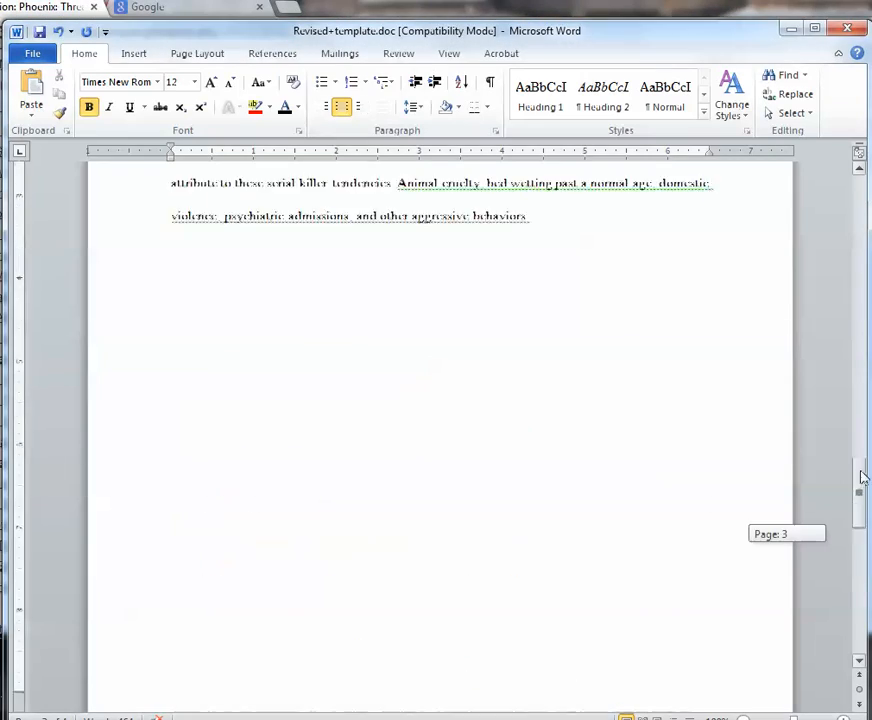